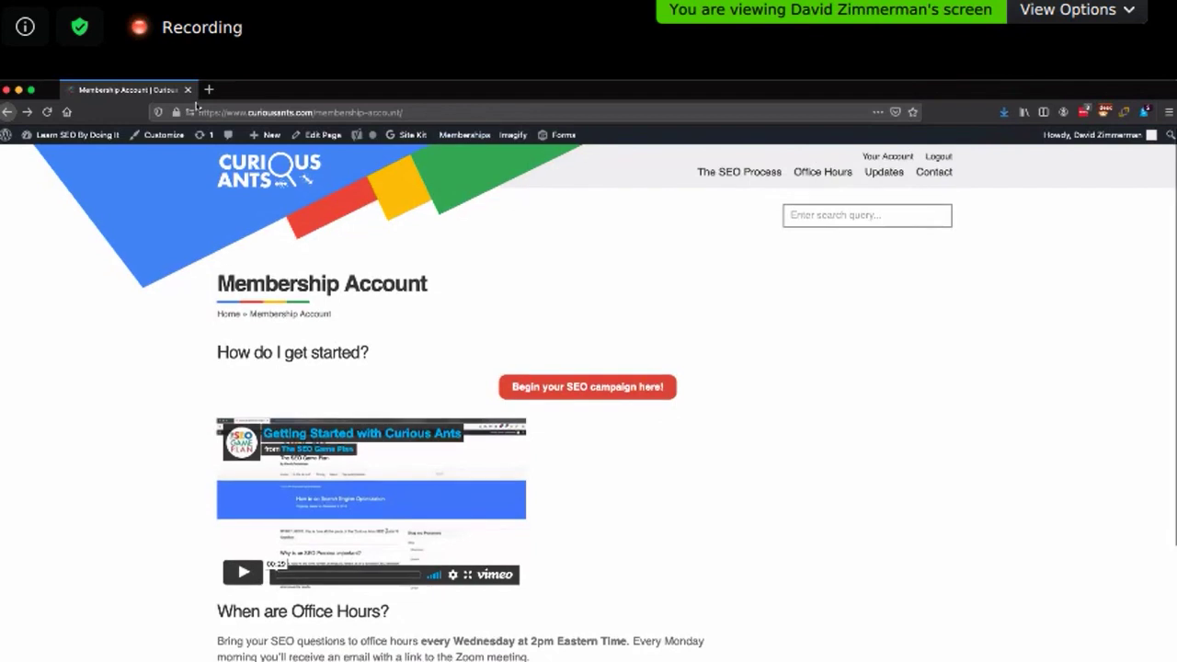
# - Open Google Trends at trends.google.com in a new browser tab
pyautogui.press('super+t')
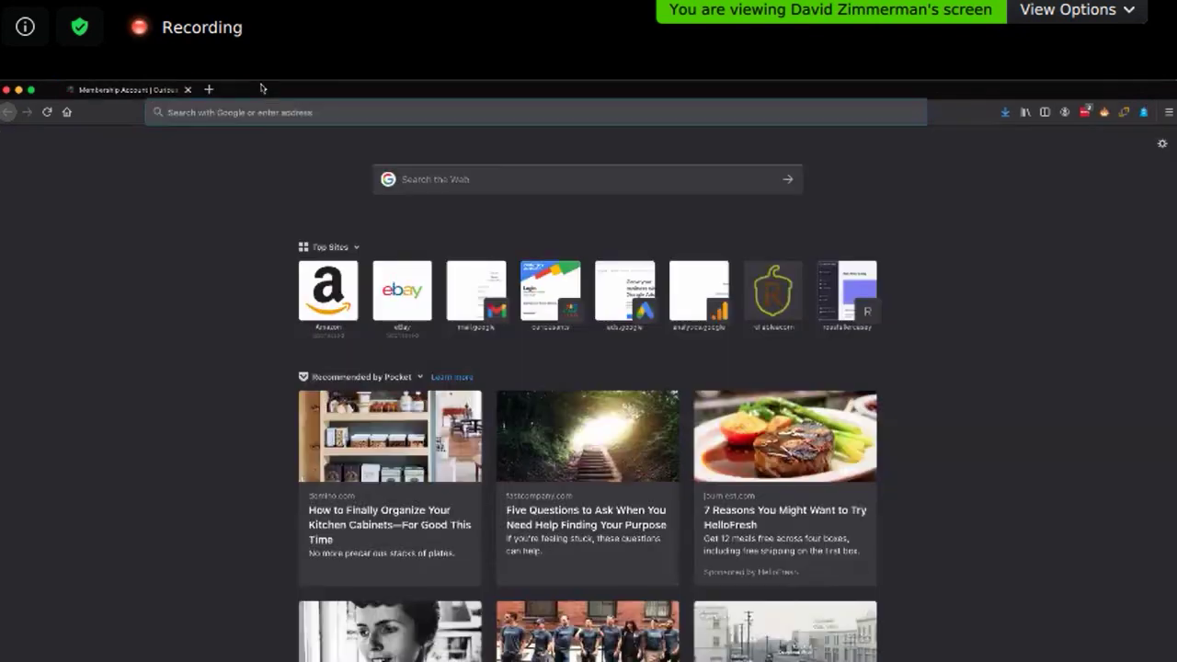
pyautogui.write('trends.google.com/')
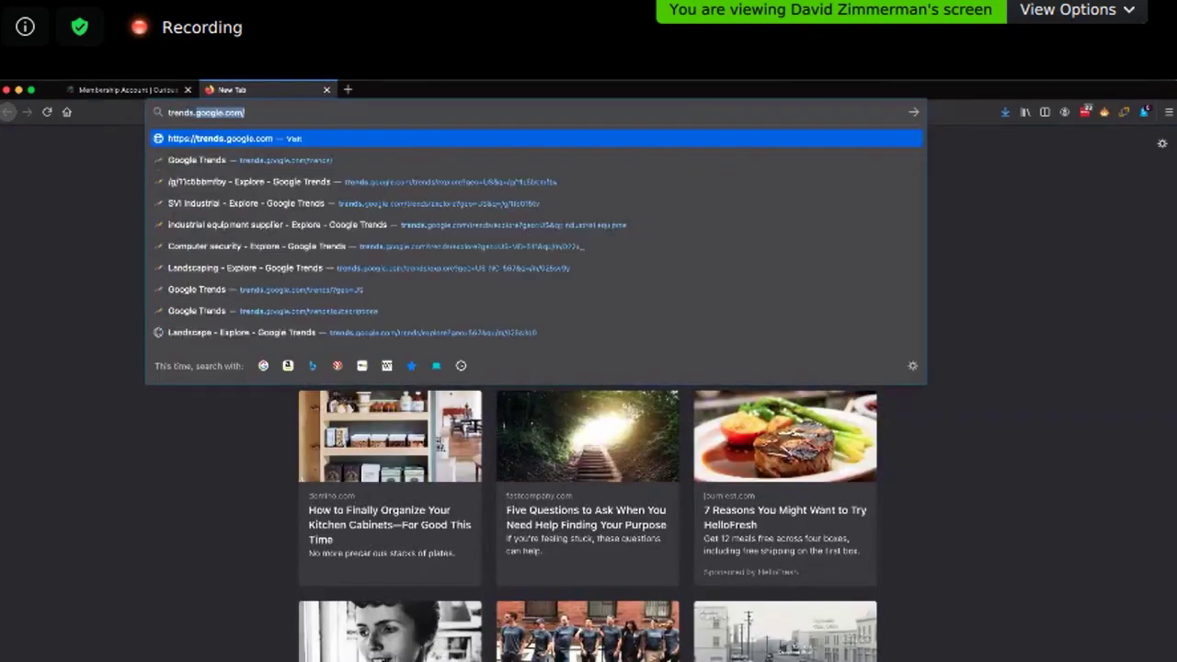
pyautogui.press('Return')
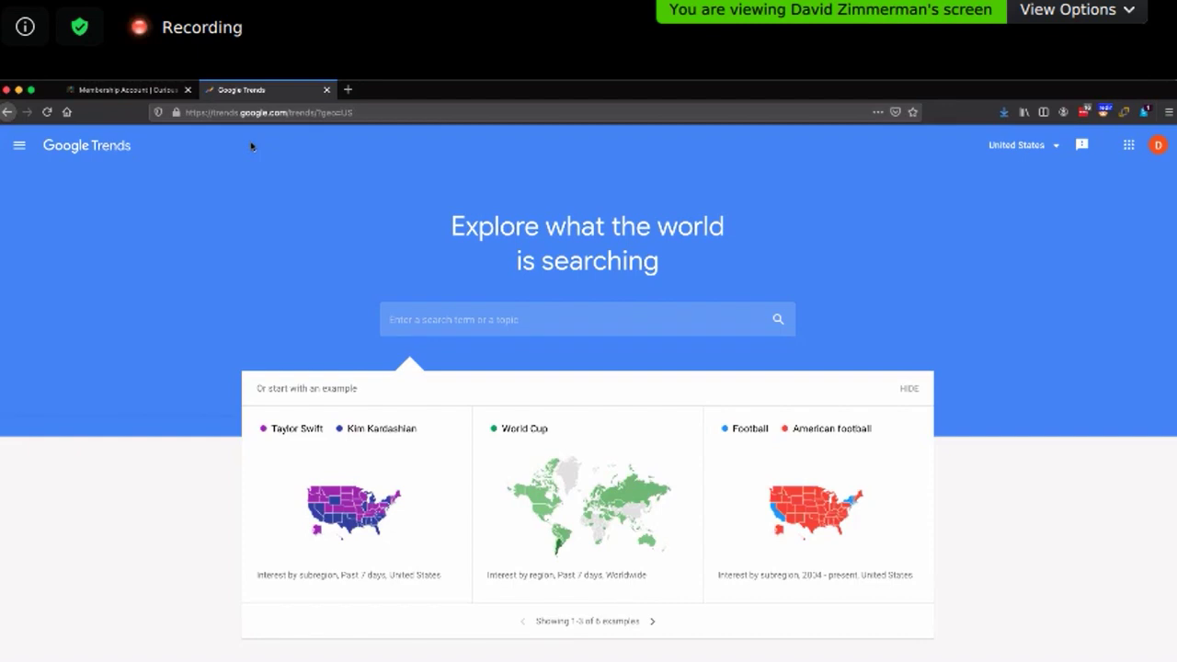
# - Search for "autism services" and explore the Autism Services entry classified as a topic
pyautogui.click(487, 322)
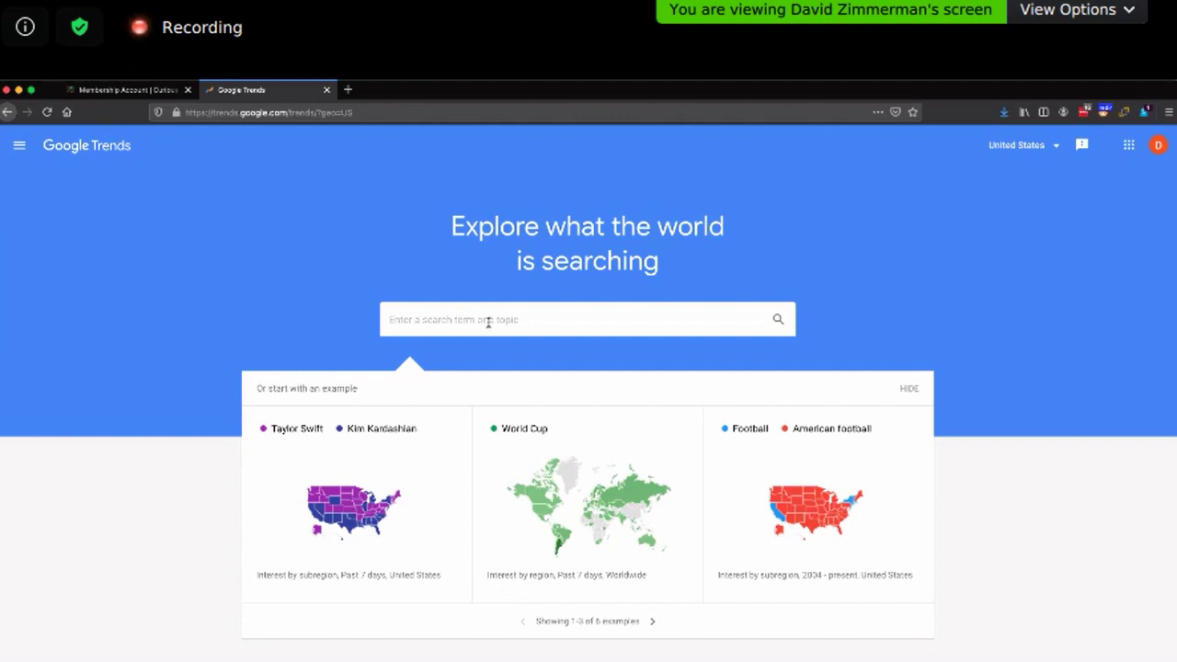
pyautogui.click(488, 322)
pyautogui.write('autism')
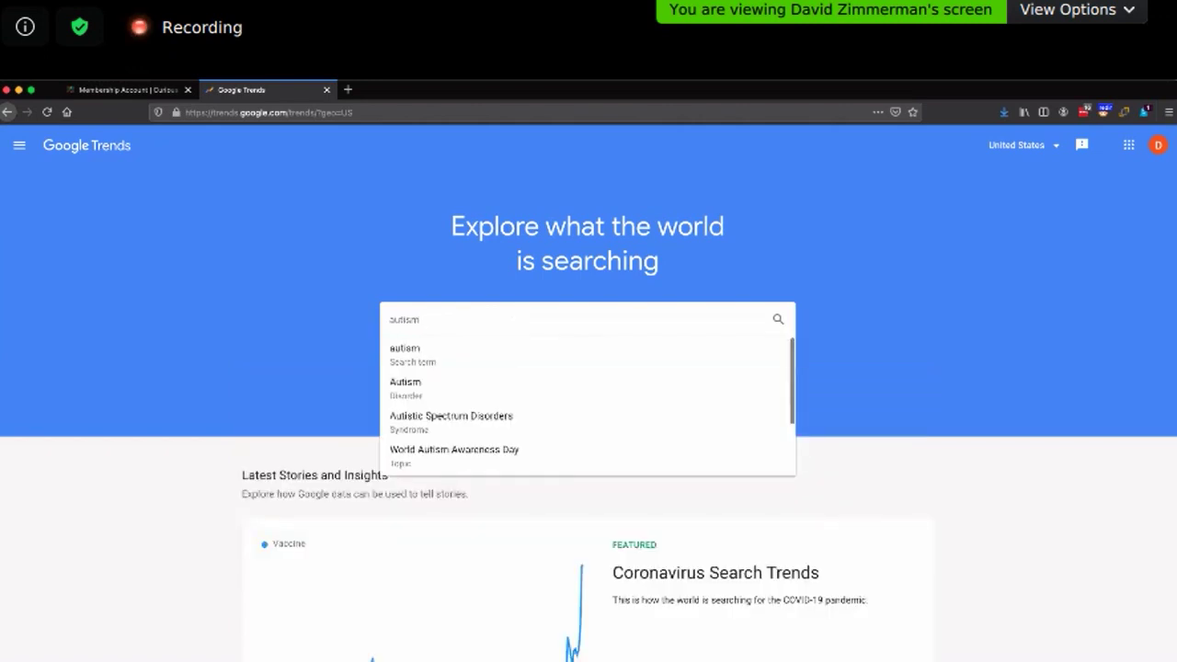
pyautogui.write(' services')
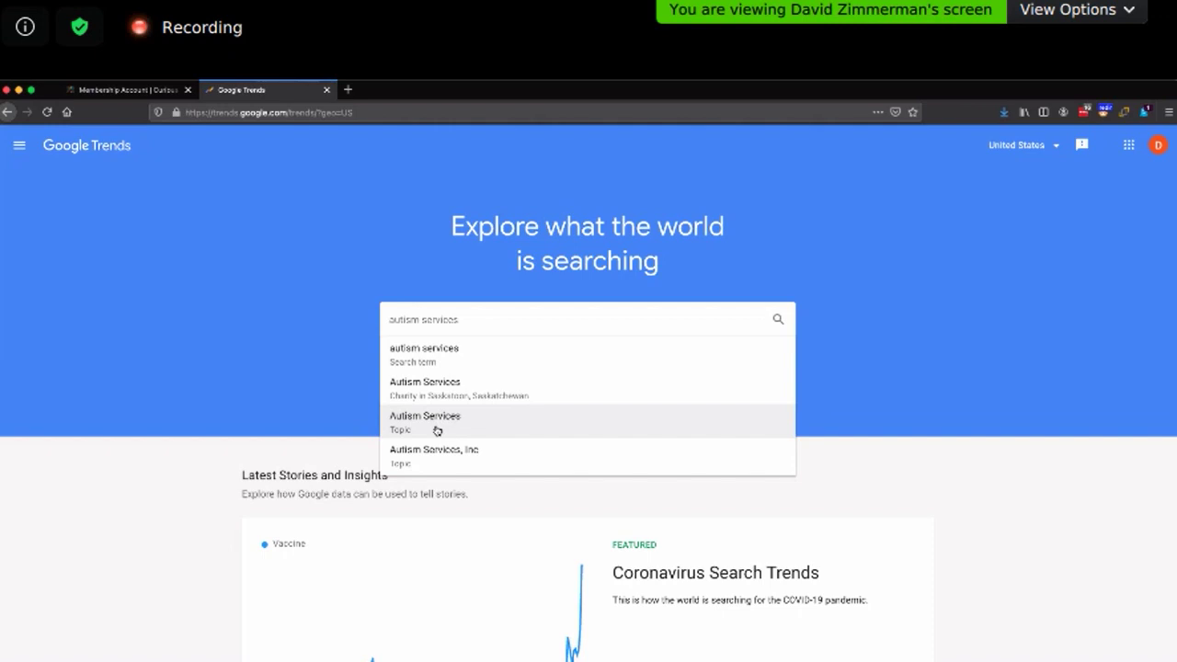
pyautogui.click(437, 430)
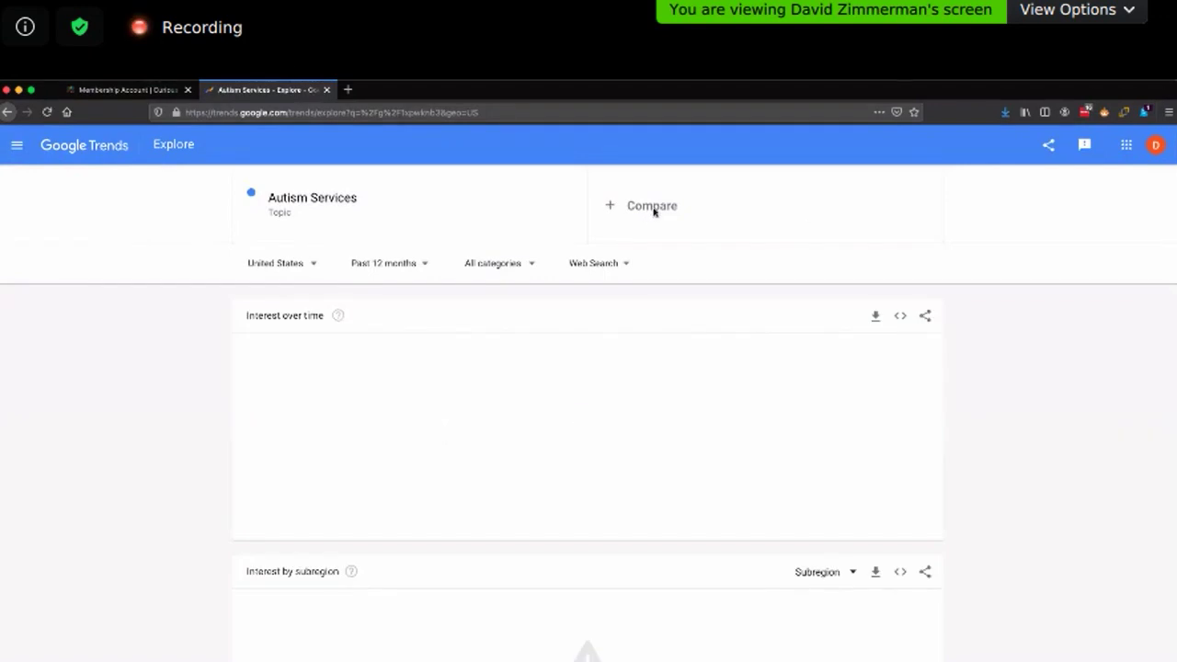
# - Look up the comparison suggestions offered for "aba services" and "aba autism"
pyautogui.click(650, 208)
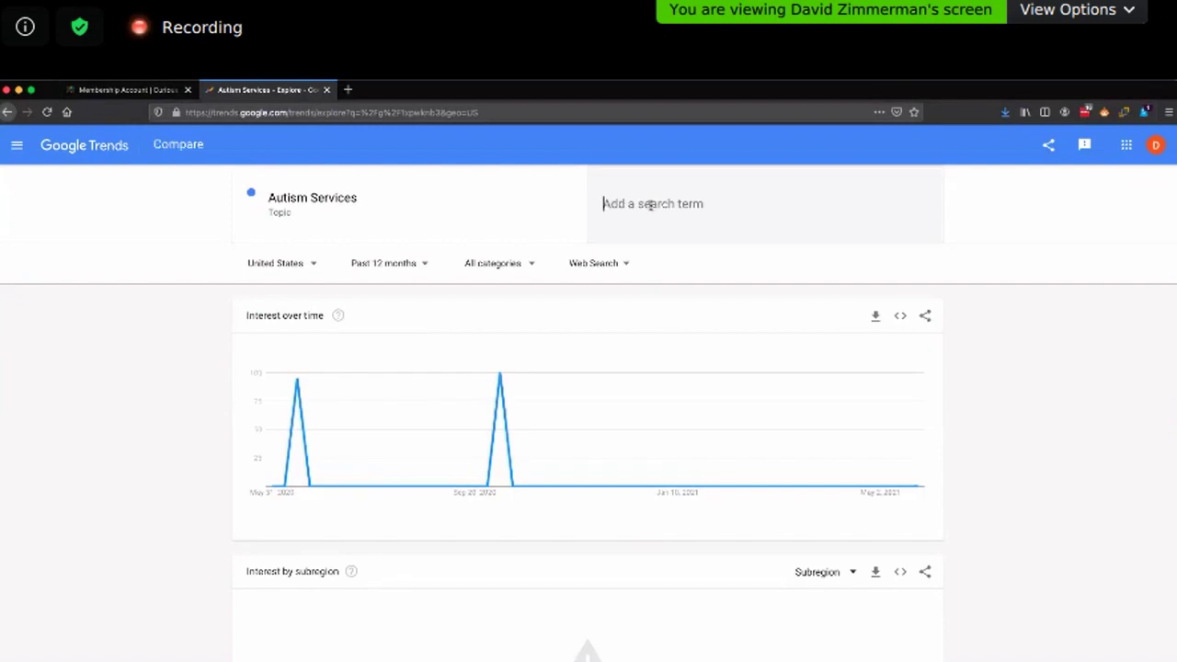
pyautogui.write('aba')
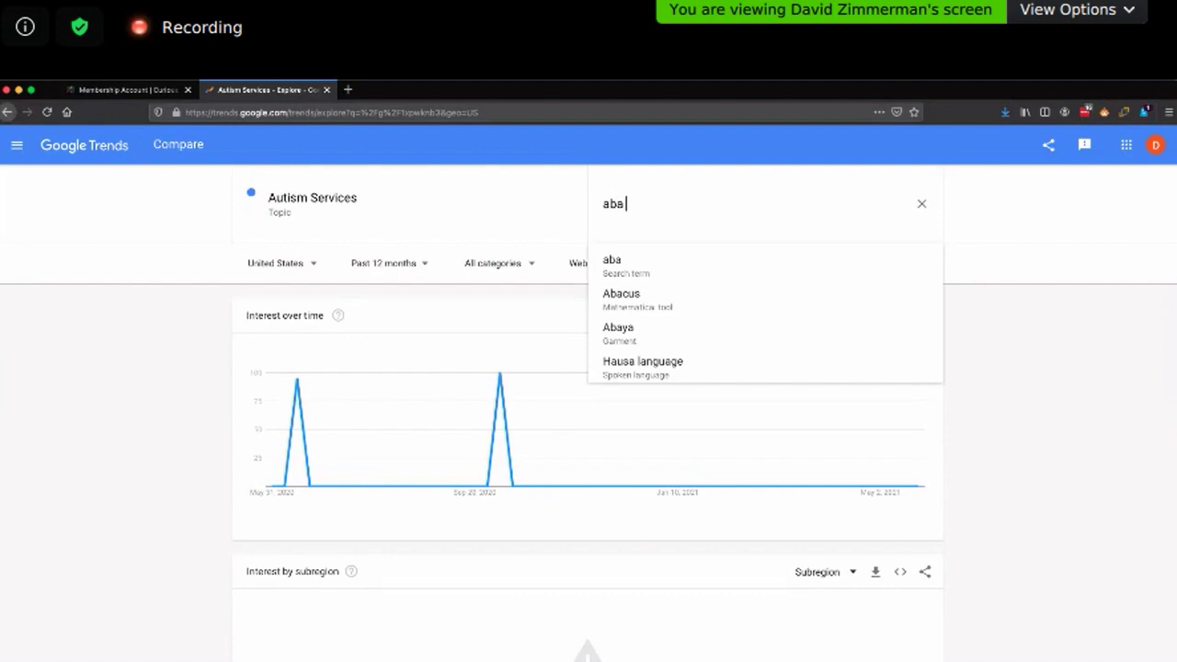
pyautogui.write(' service')
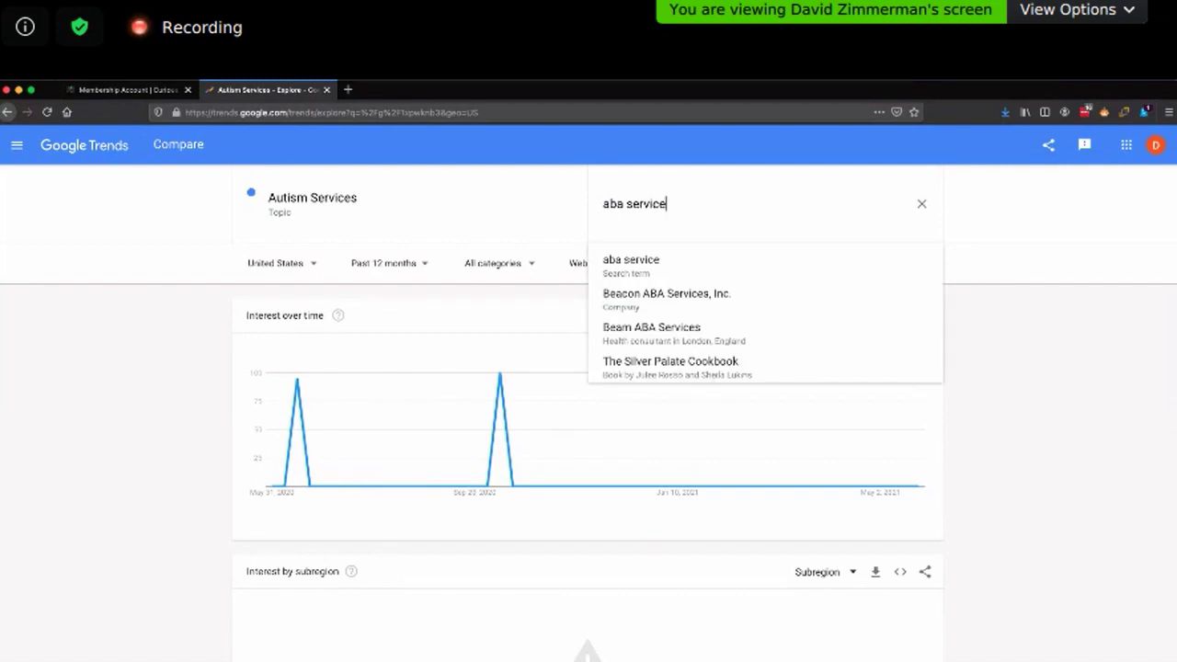
pyautogui.write('s')
pyautogui.hotkey('alt', 'shift', 'Left')
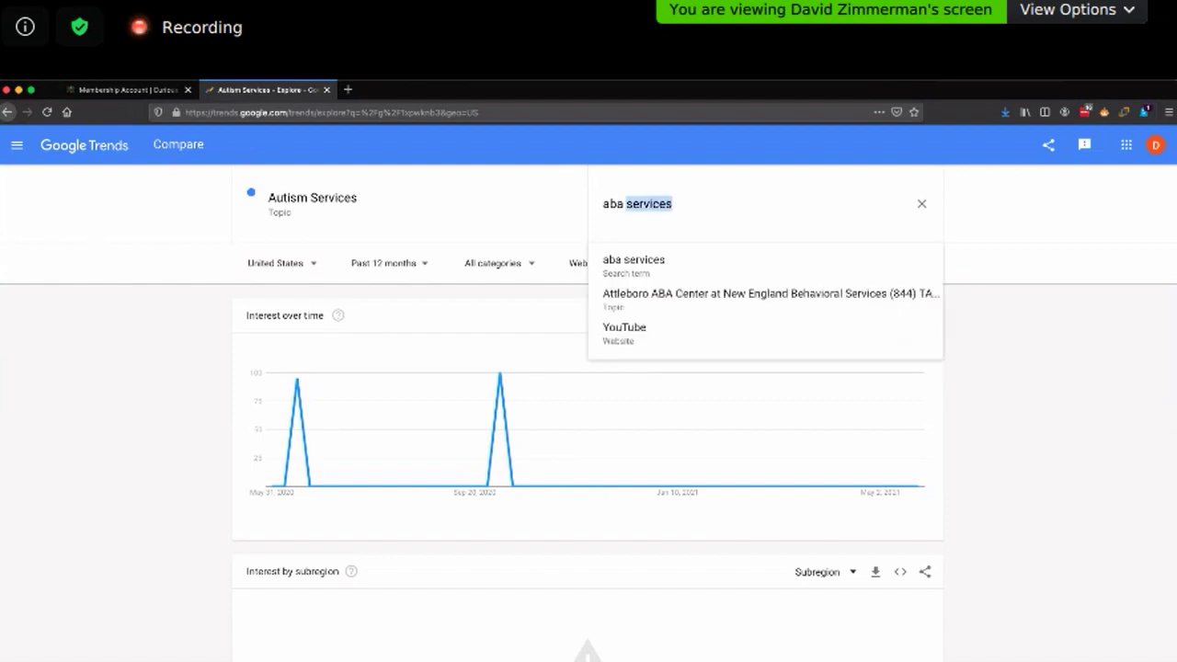
pyautogui.write('autism')
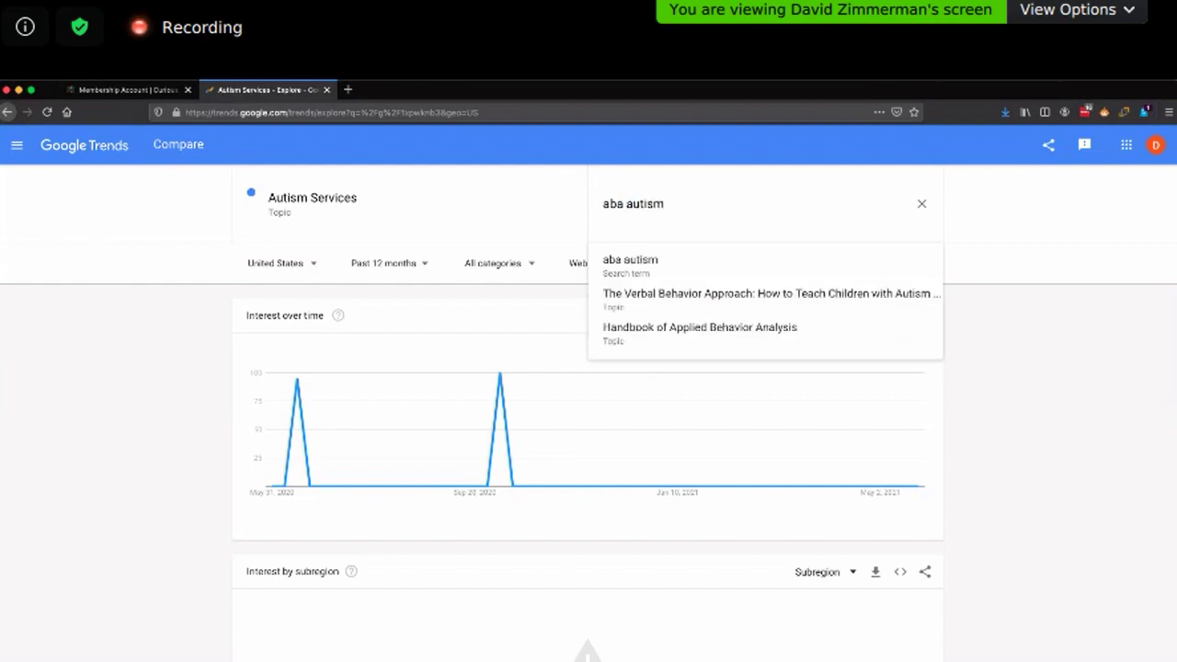
# - Change the comparison term to "aba therapy" and add the Applied behavior analysis topic to the comparison
pyautogui.press('BackSpace')
pyautogui.press('BackSpace')
pyautogui.press('BackSpace')
pyautogui.press('BackSpace')
pyautogui.press('BackSpace')
pyautogui.press('BackSpace')
pyautogui.write('ther')
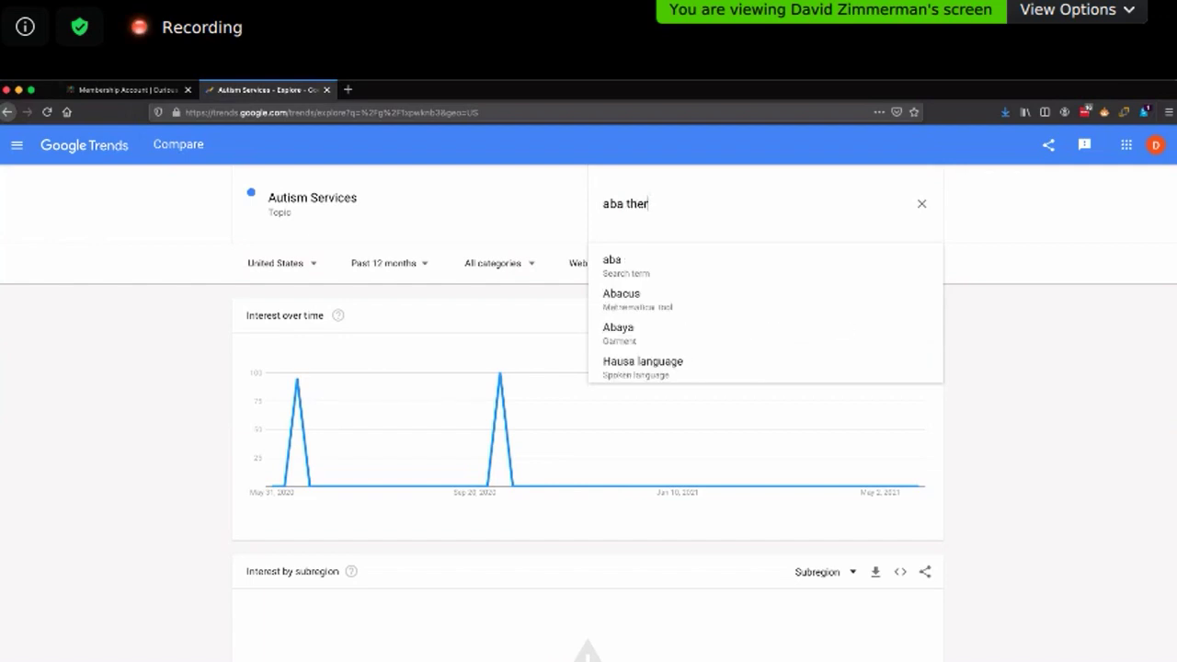
pyautogui.write('apy')
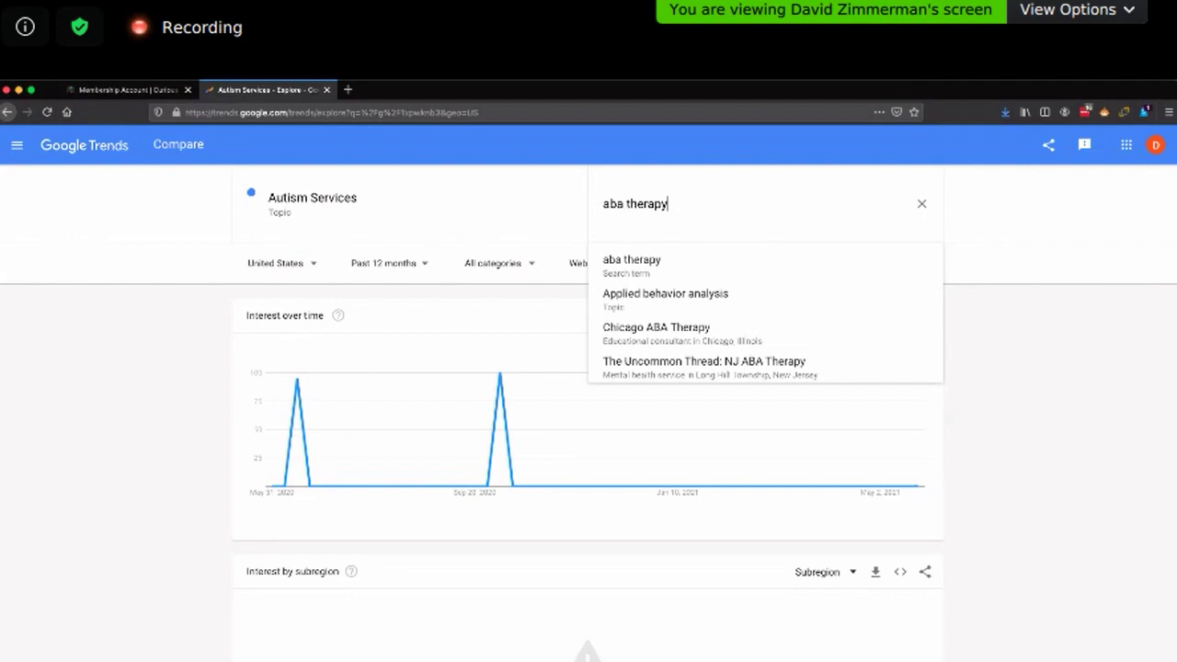
pyautogui.click(675, 305)
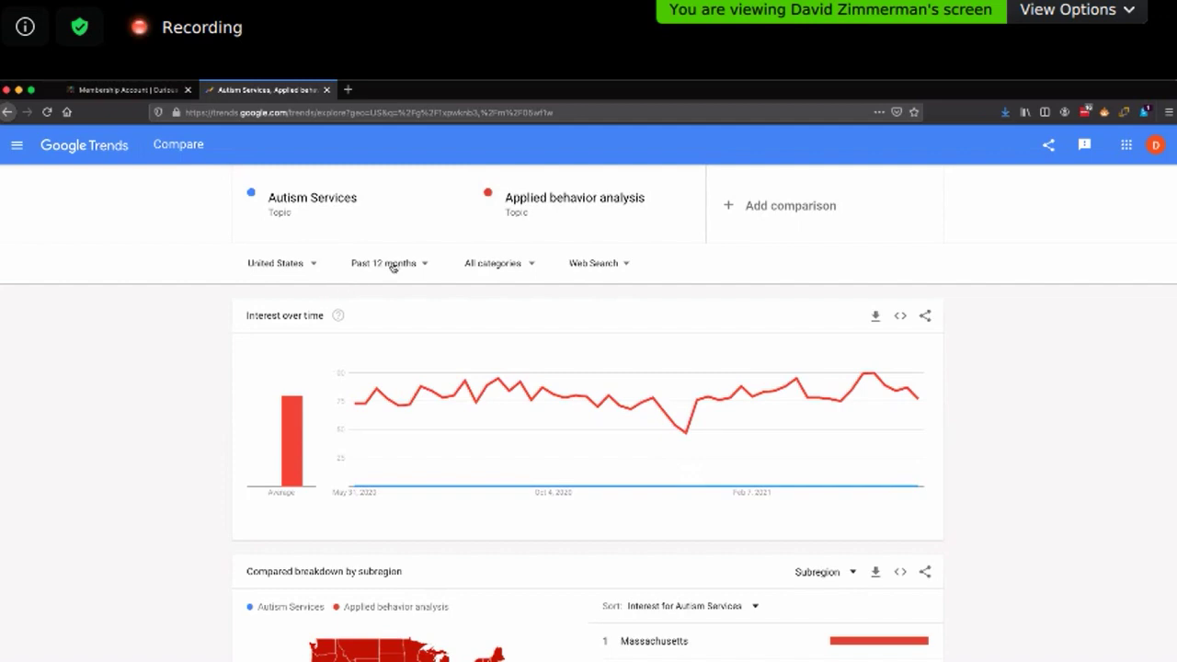
# - Check the national interest chart and narrow the comparison to New Jersey from the subregion breakdown
pyautogui.moveTo(377, 489)
pyautogui.moveTo(687, 436)
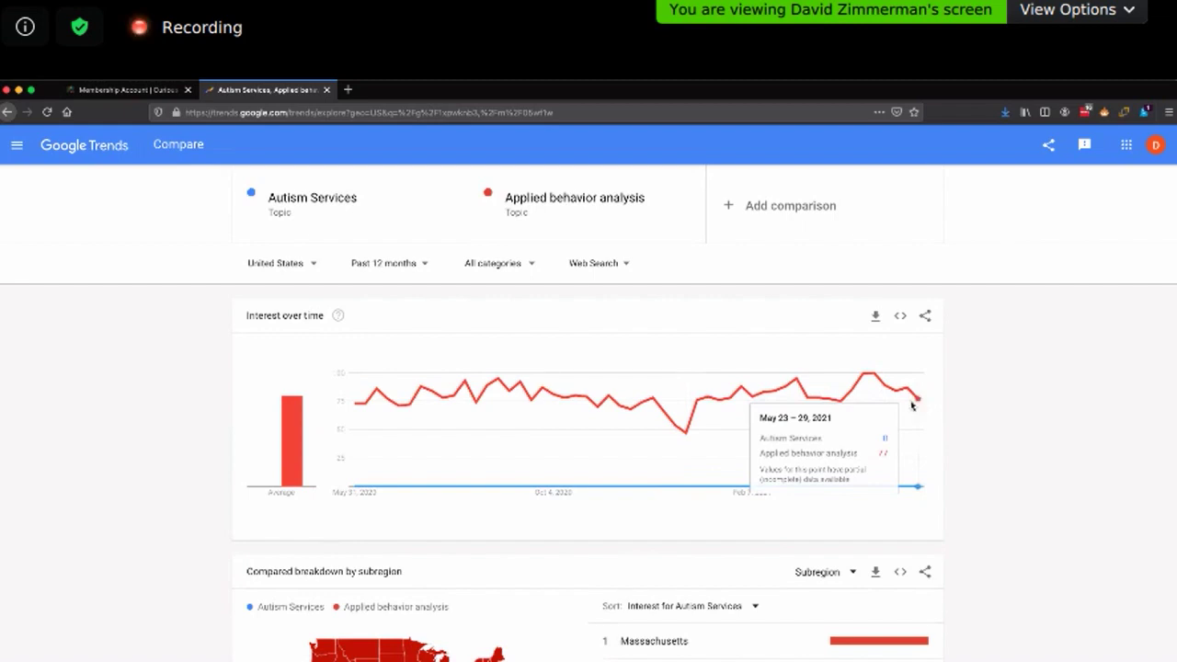
pyautogui.scroll(-3, 919, 402)
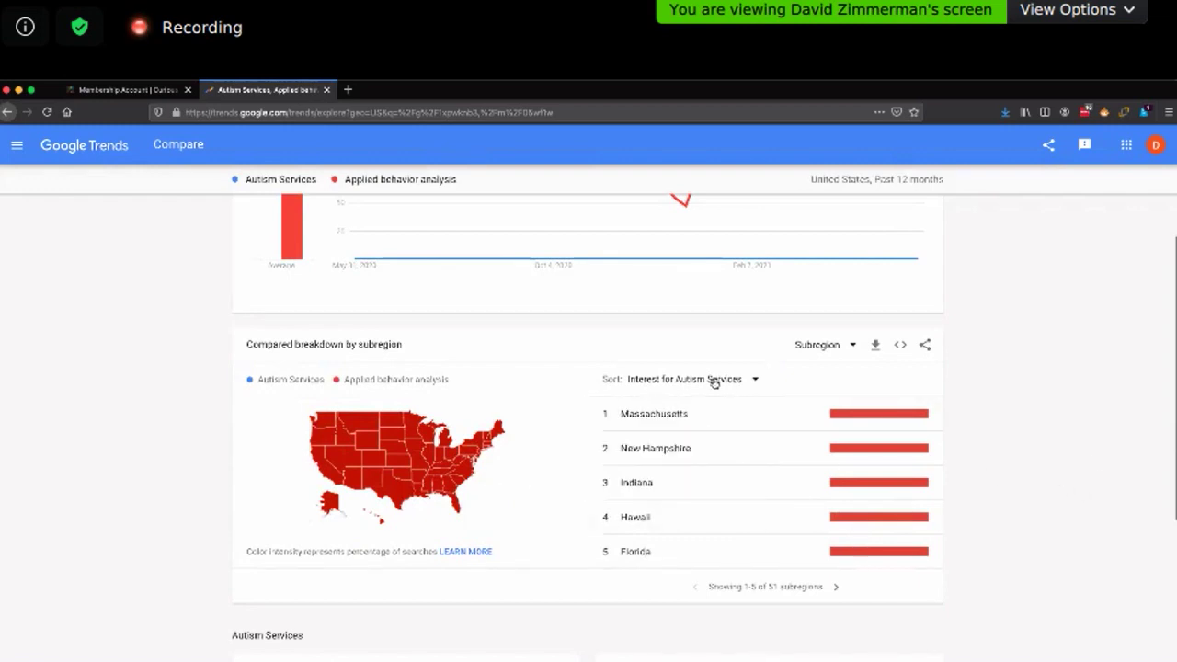
pyautogui.click(836, 589)
pyautogui.click(648, 449)
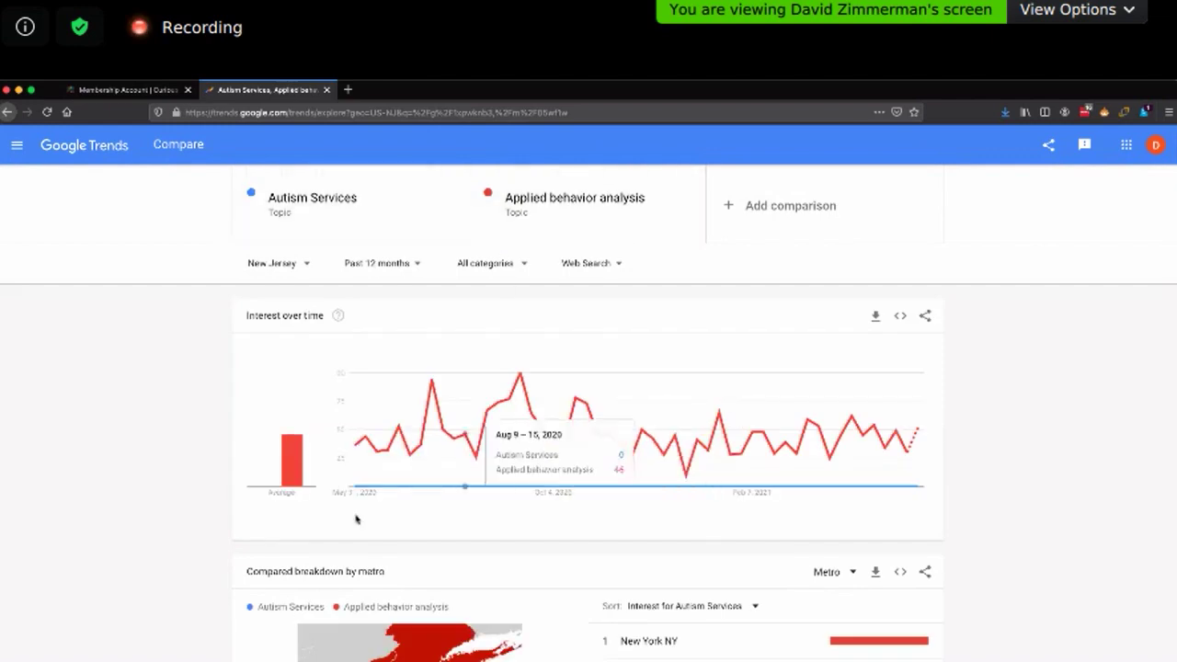
# - Examine New Jersey's interest over time, metro breakdown and per-topic related queries for both compared topics
pyautogui.scroll(-2, 482, 544)
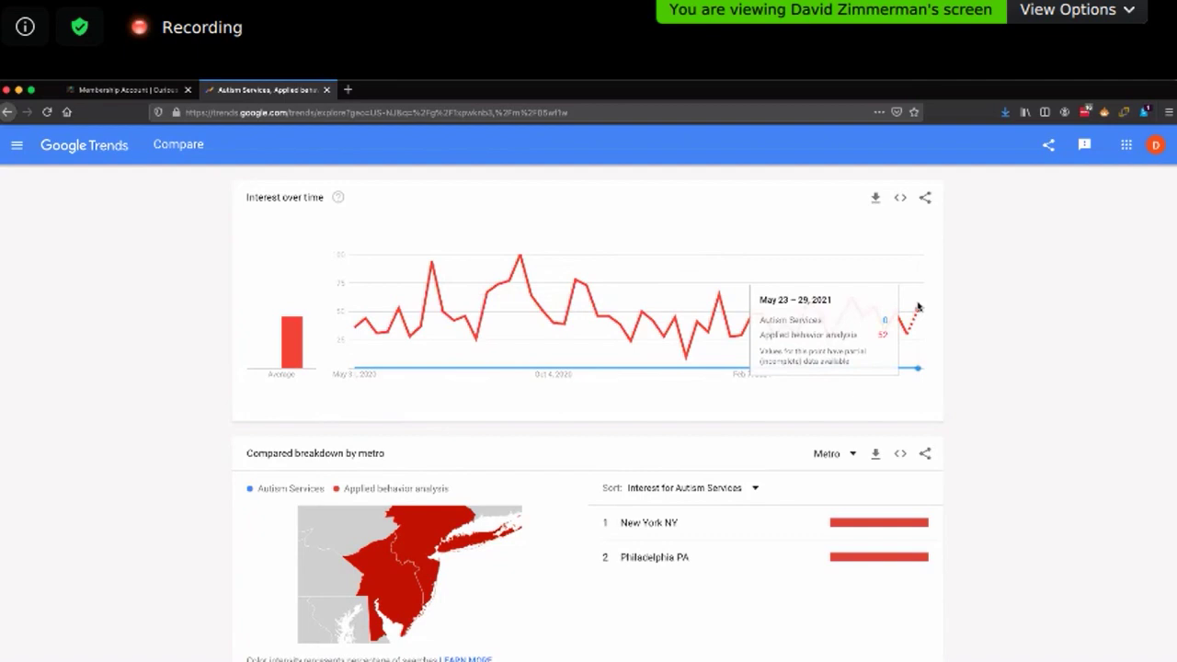
pyautogui.scroll(-1, 703, 488)
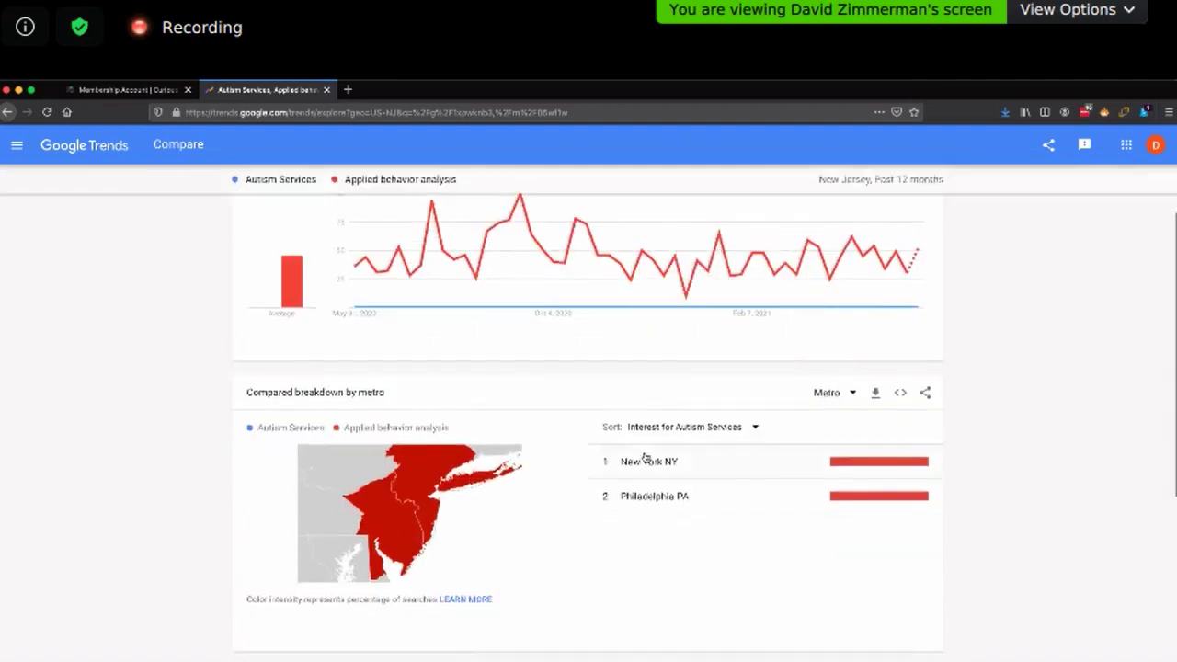
pyautogui.scroll(-1, 478, 488)
pyautogui.scroll(-3, 502, 485)
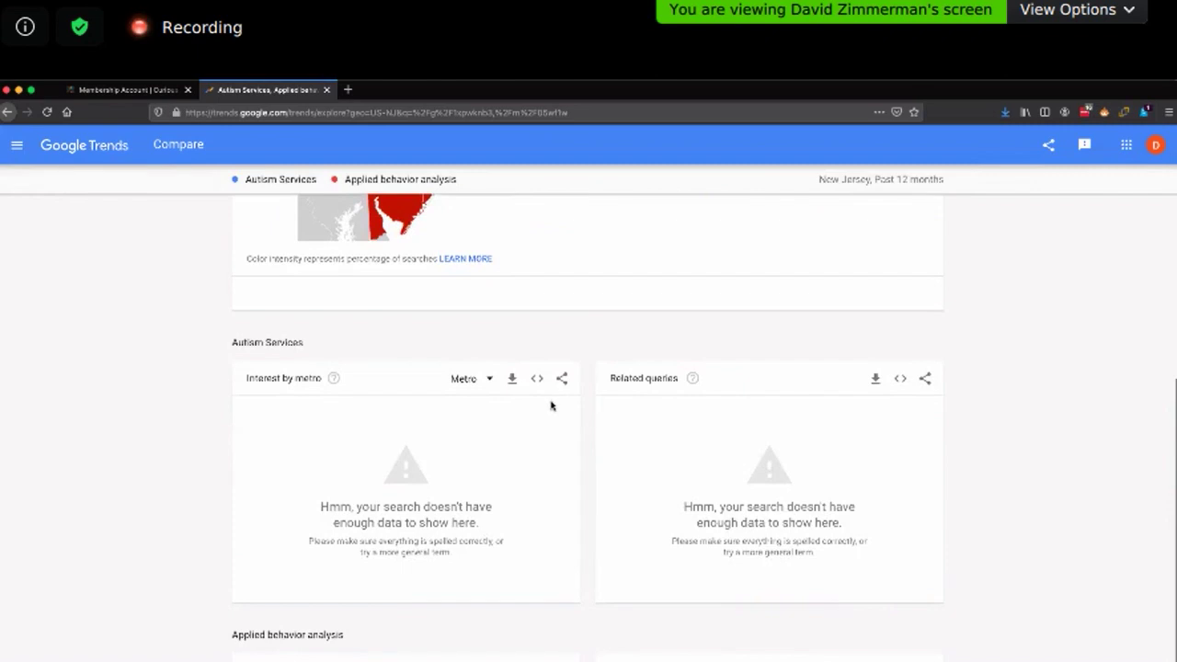
pyautogui.scroll(-1, 552, 405)
pyautogui.scroll(5, 556, 407)
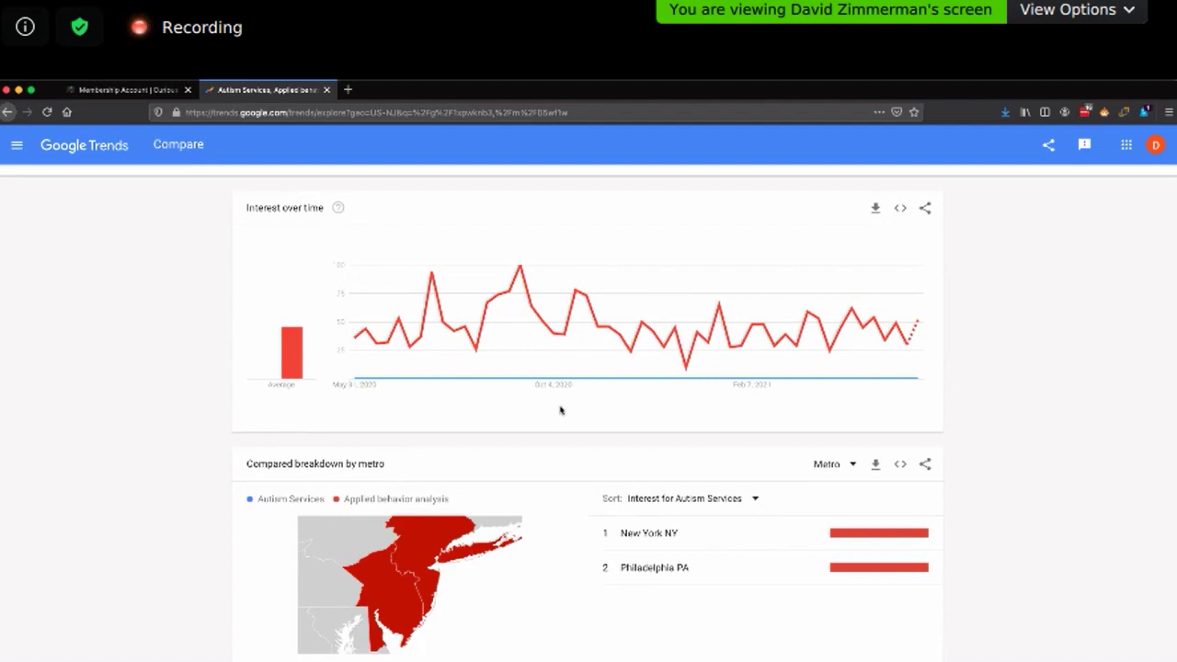
pyautogui.moveTo(444, 360)
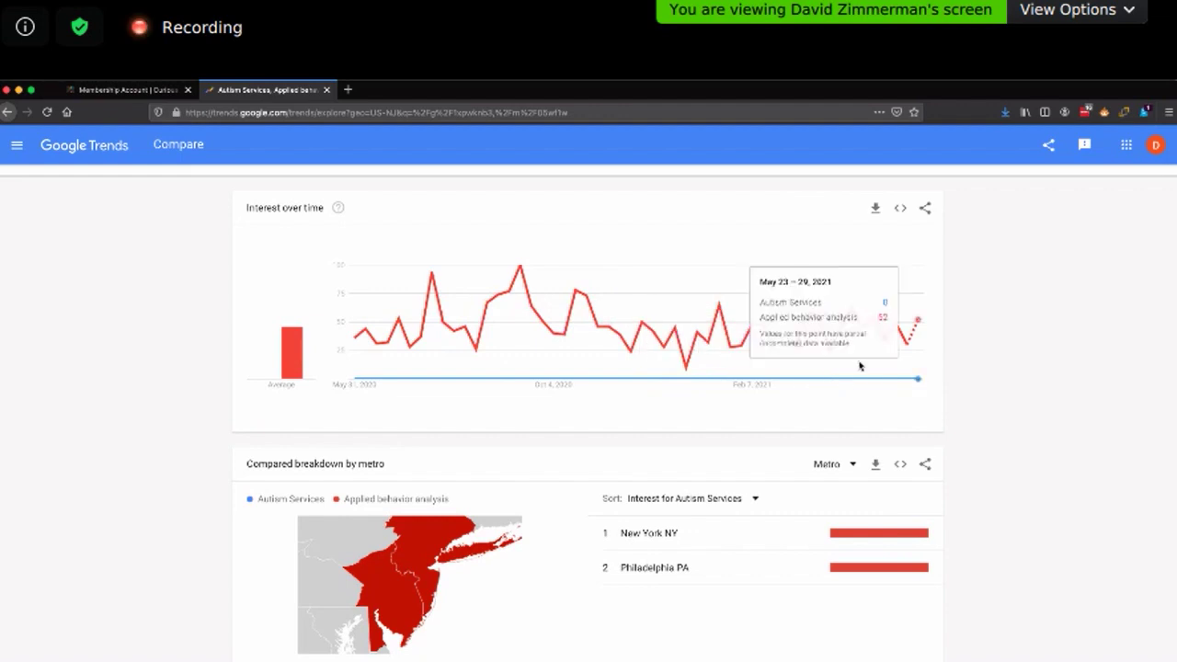
# - Add Autism (Disorder) as a third comparison and inspect its peak and most recent week on the interest chart
pyautogui.scroll(2, 475, 328)
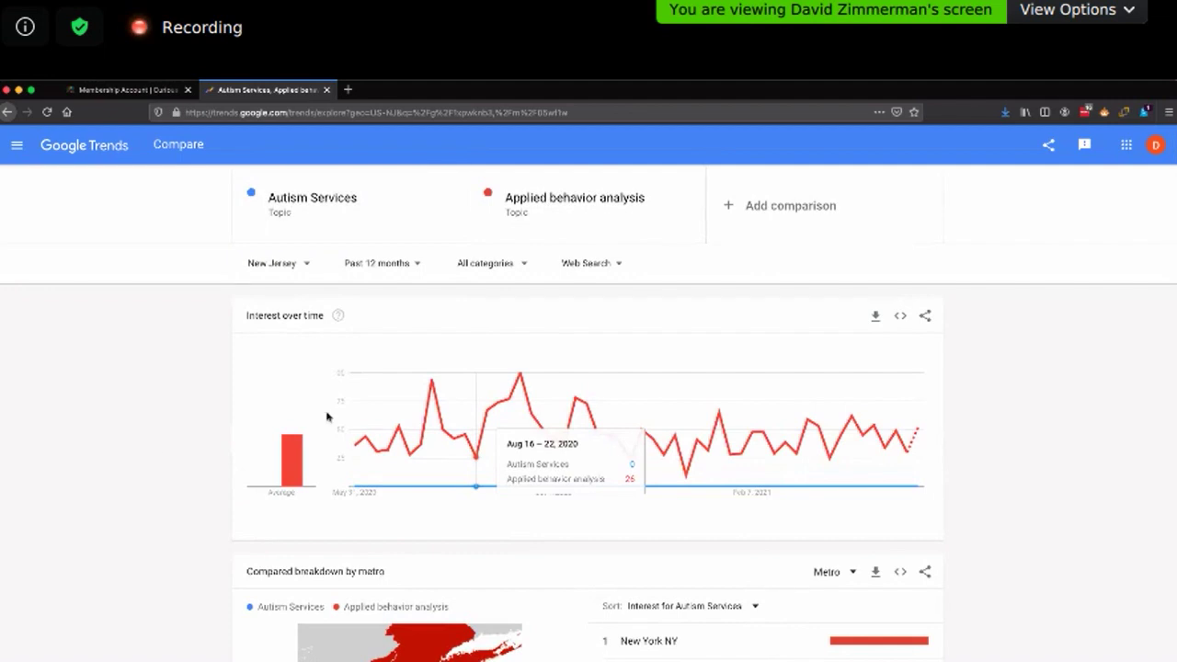
pyautogui.click(751, 206)
pyautogui.write('autism')
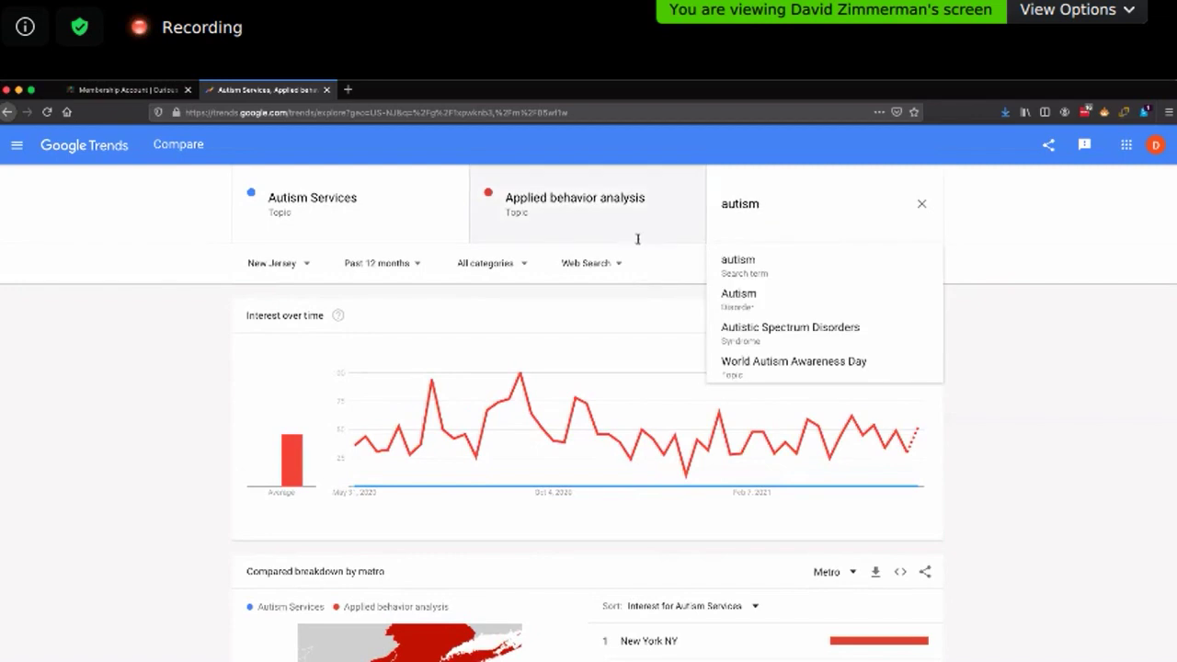
pyautogui.click(756, 299)
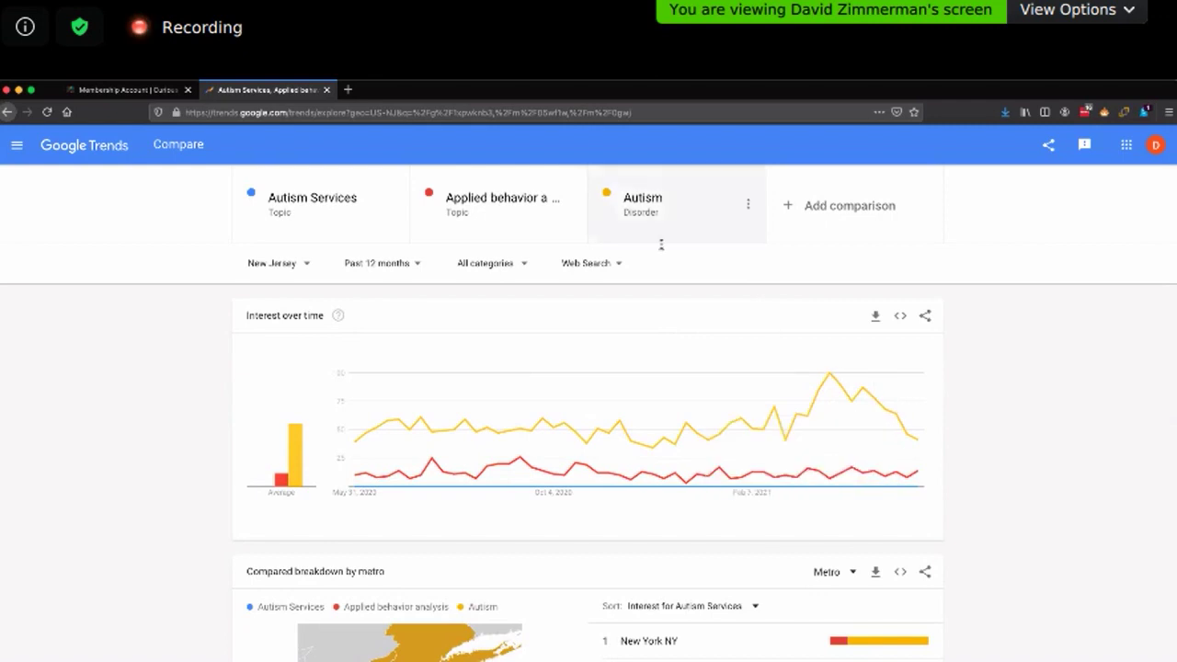
pyautogui.moveTo(830, 377)
pyautogui.moveTo(916, 443)
pyautogui.moveTo(831, 376)
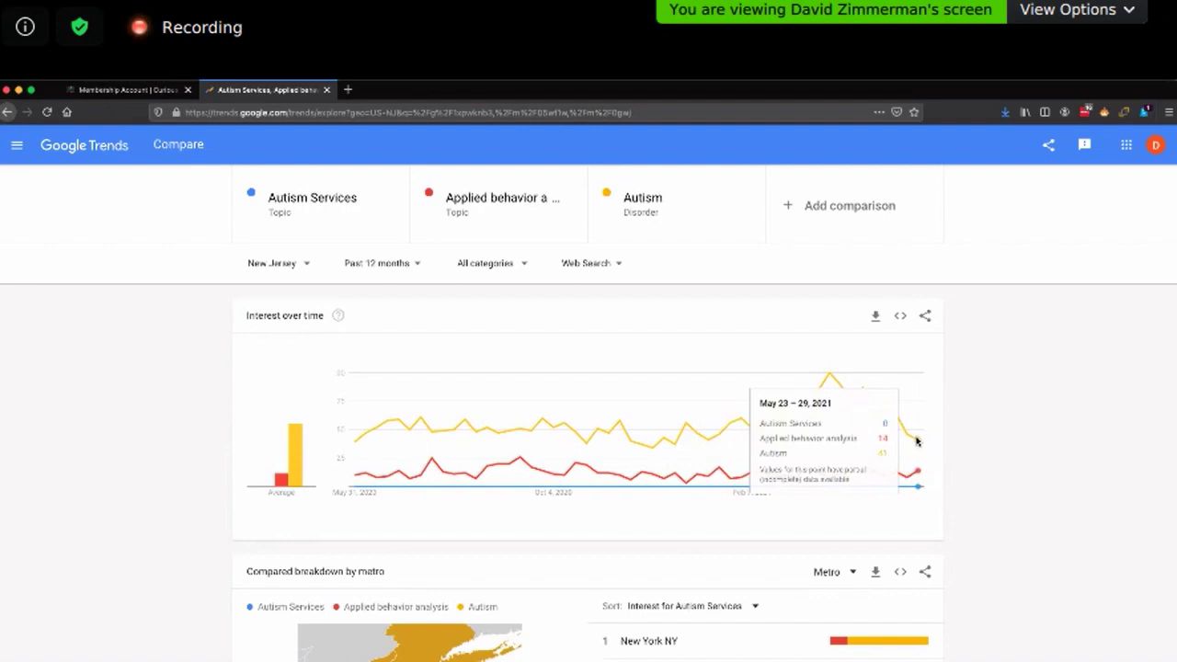
# - Open the reliableacorn.com blog article "How customer demand affects your SEO results?" in a new browser tab
pyautogui.click(349, 90)
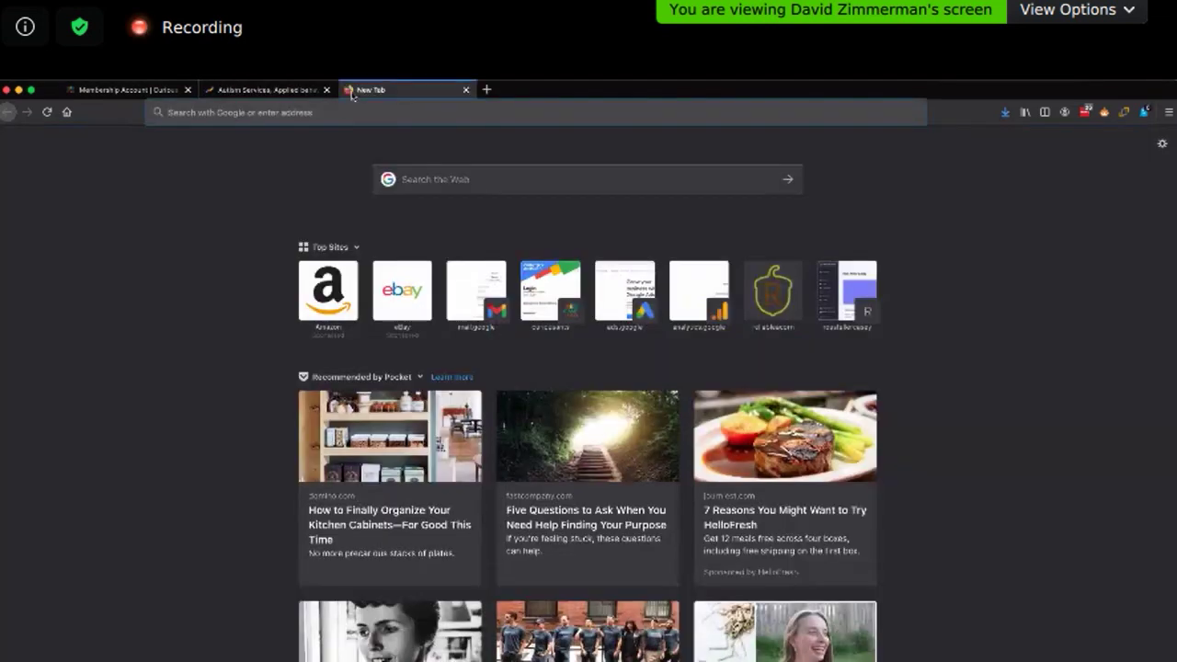
pyautogui.write('reliableacorn.com/')
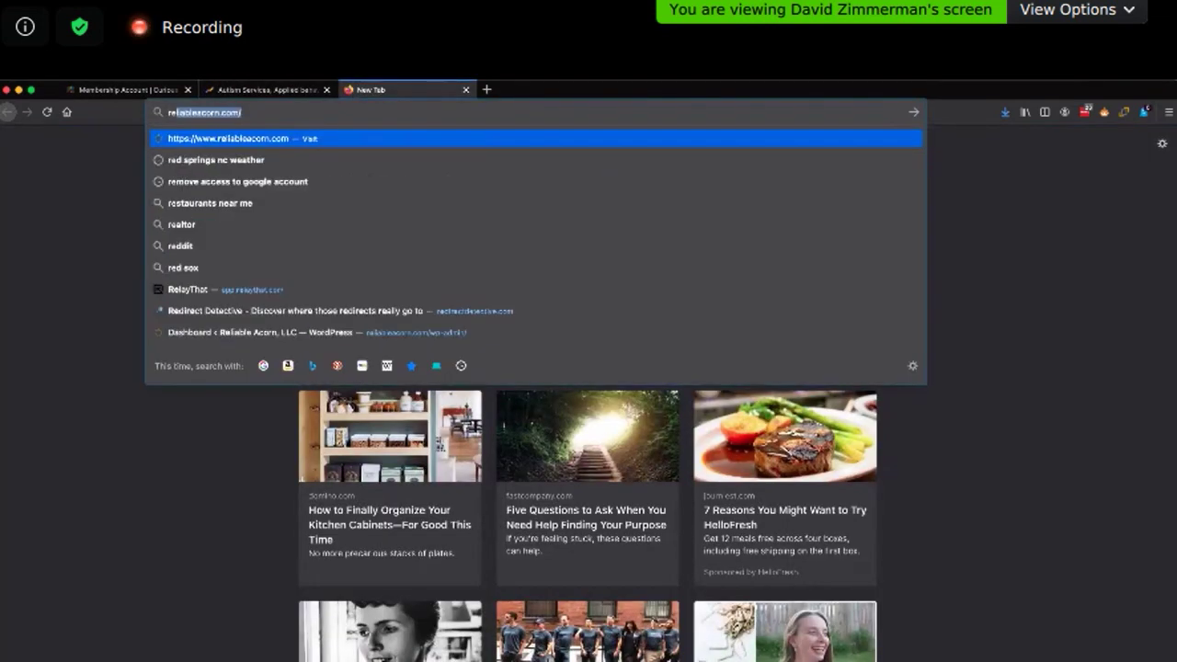
pyautogui.press('Return')
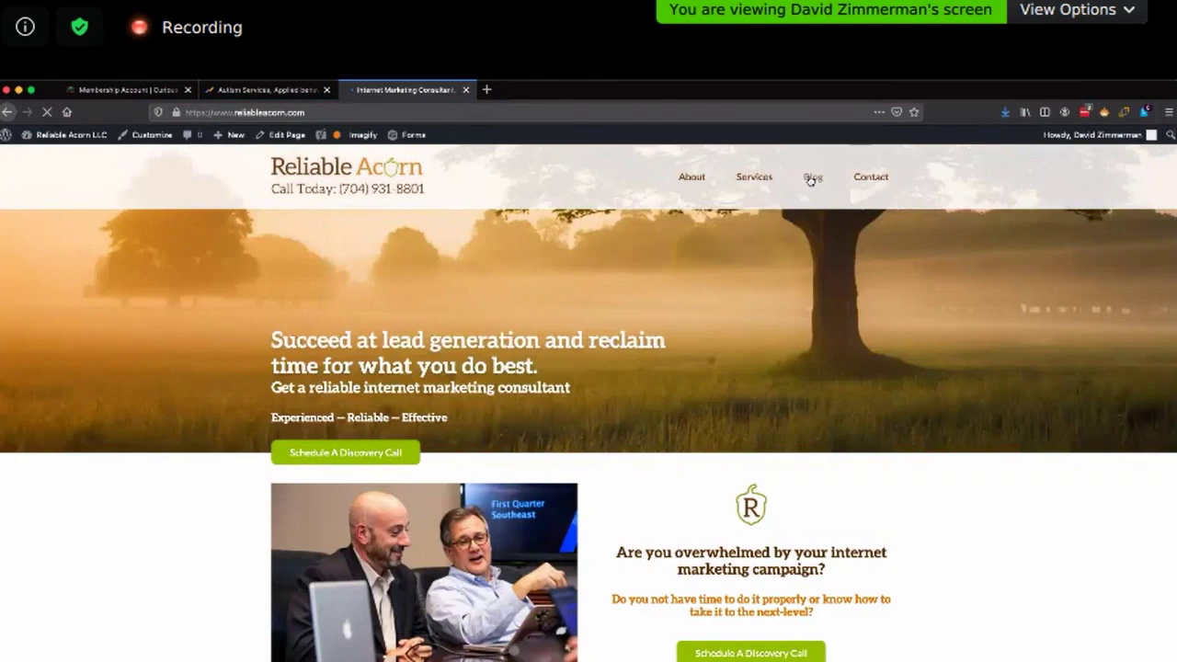
pyautogui.click(811, 179)
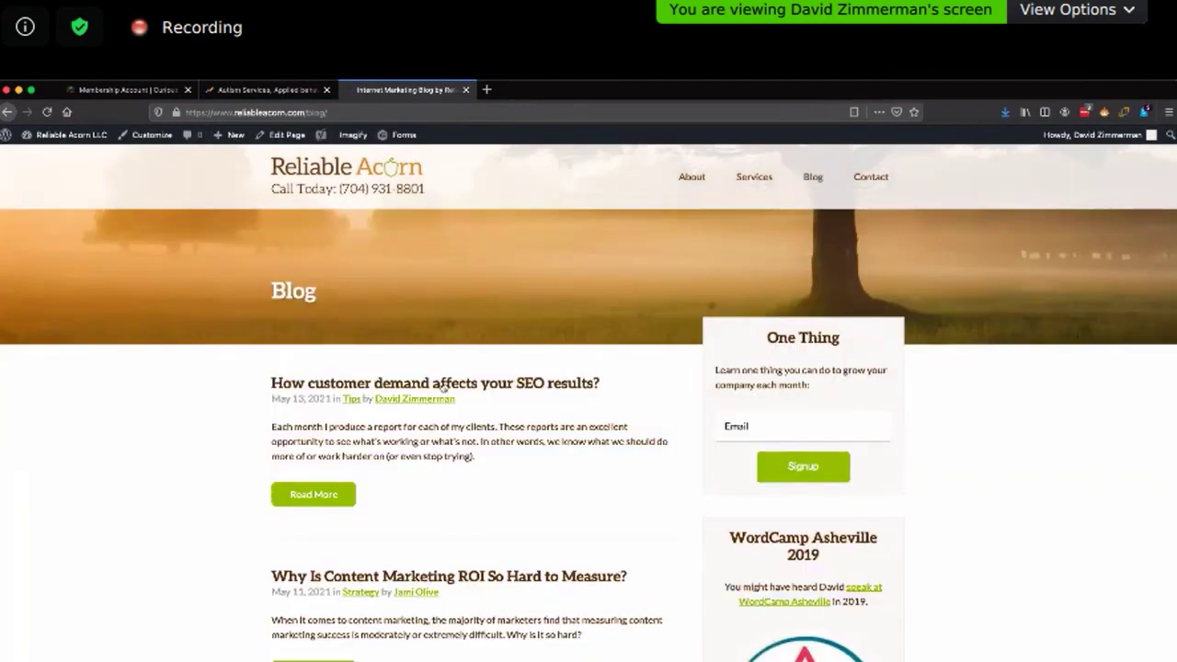
pyautogui.click(444, 384)
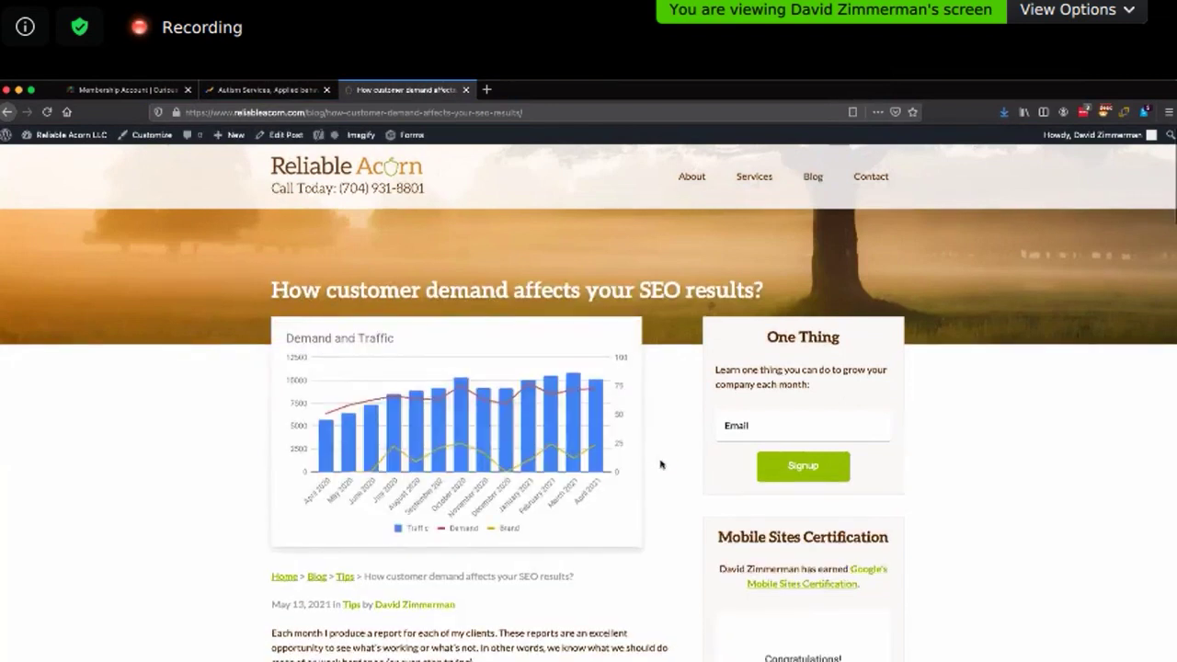
# - Review the article's opening text and its example chart comparing organic traffic with customer demand
pyautogui.scroll(-2, 660, 464)
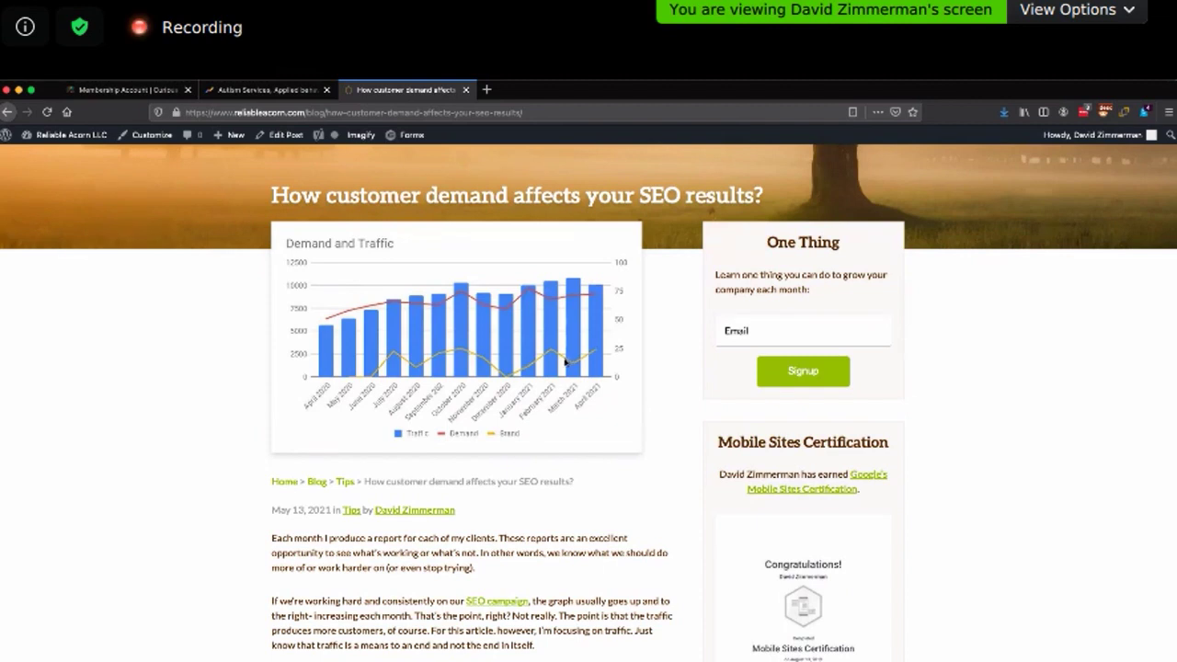
pyautogui.scroll(-1, 552, 460)
pyautogui.scroll(-10, 552, 460)
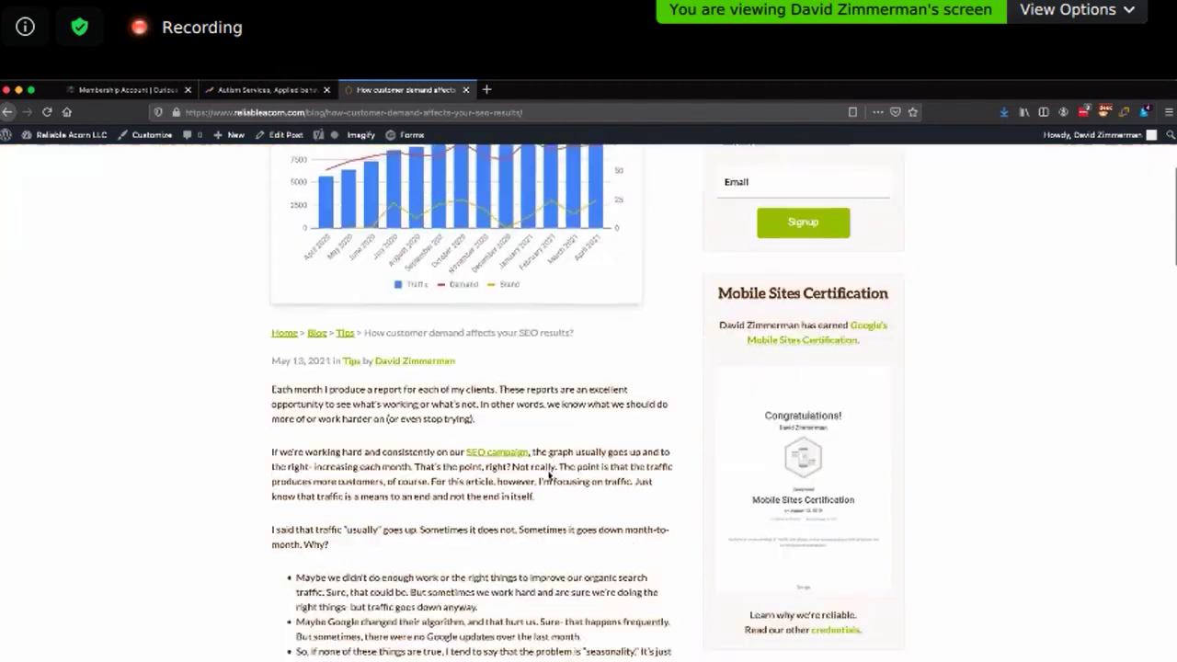
pyautogui.scroll(-2, 550, 473)
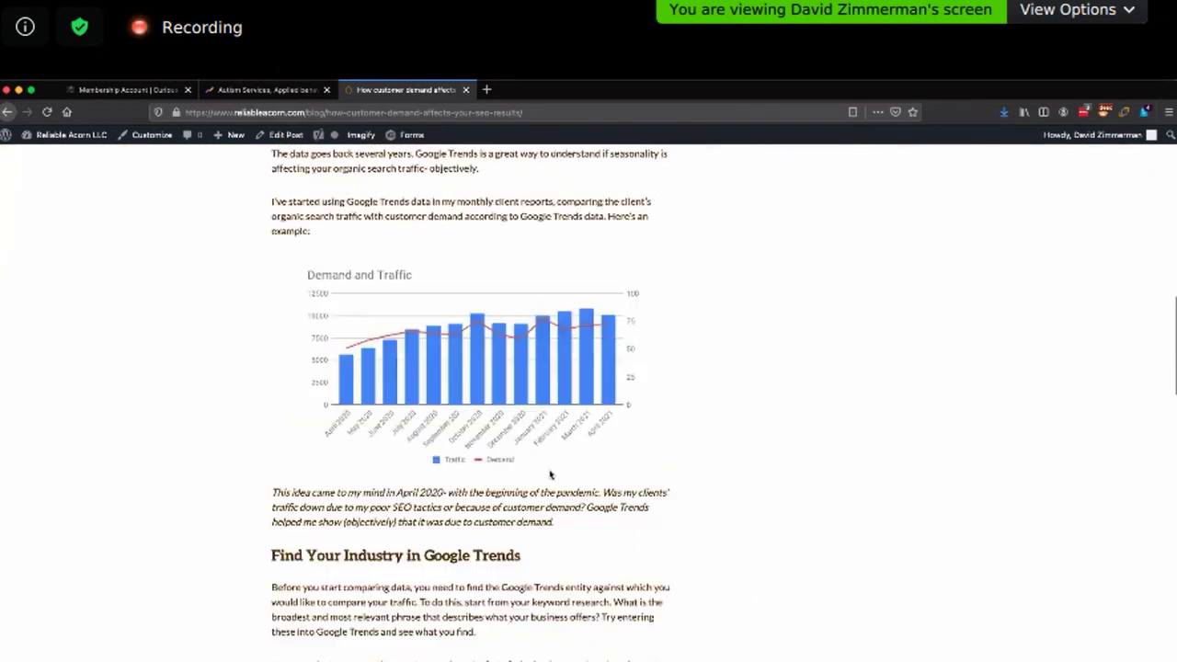
# - Review the rest of the customer demand article, including its traffic comparison charts, data interpretation list and "Next Level: Searching for Your Business" section
pyautogui.scroll(-1, 441, 405)
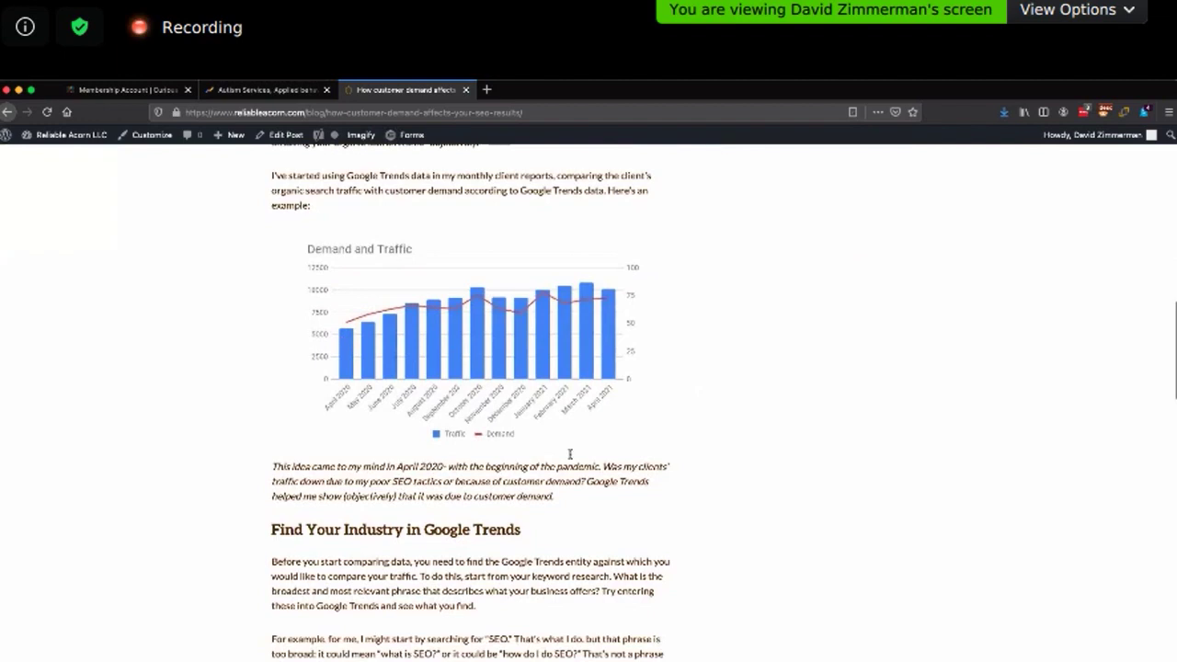
pyautogui.scroll(-5, 572, 457)
pyautogui.scroll(-10, 572, 457)
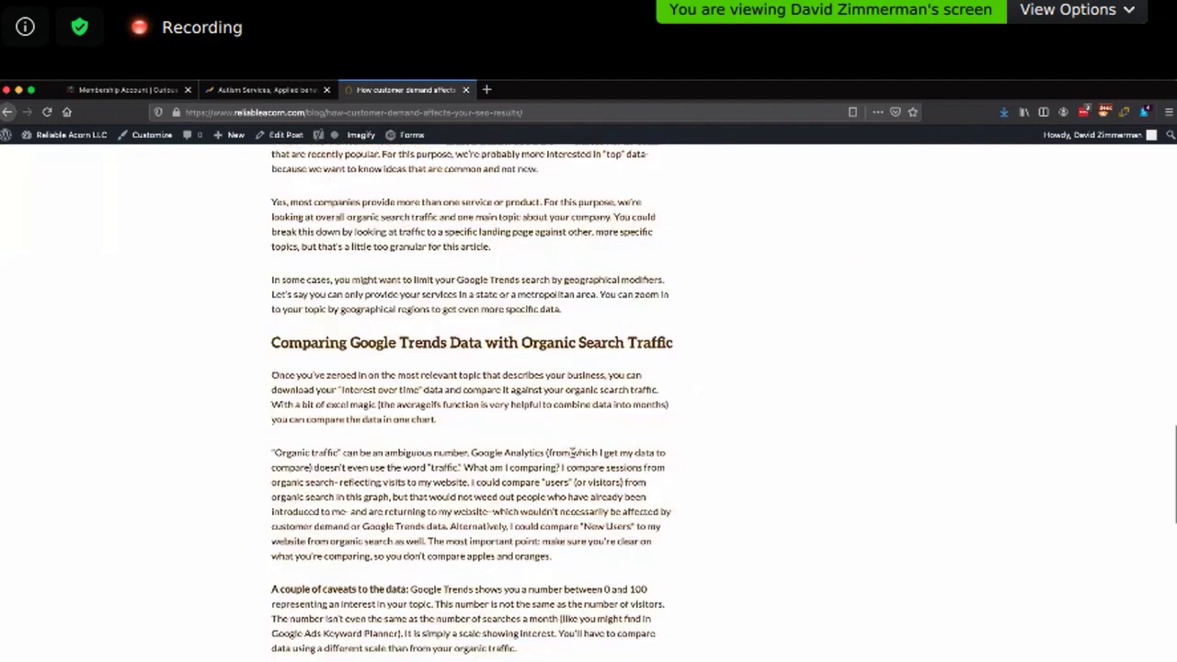
pyautogui.scroll(-1, 515, 396)
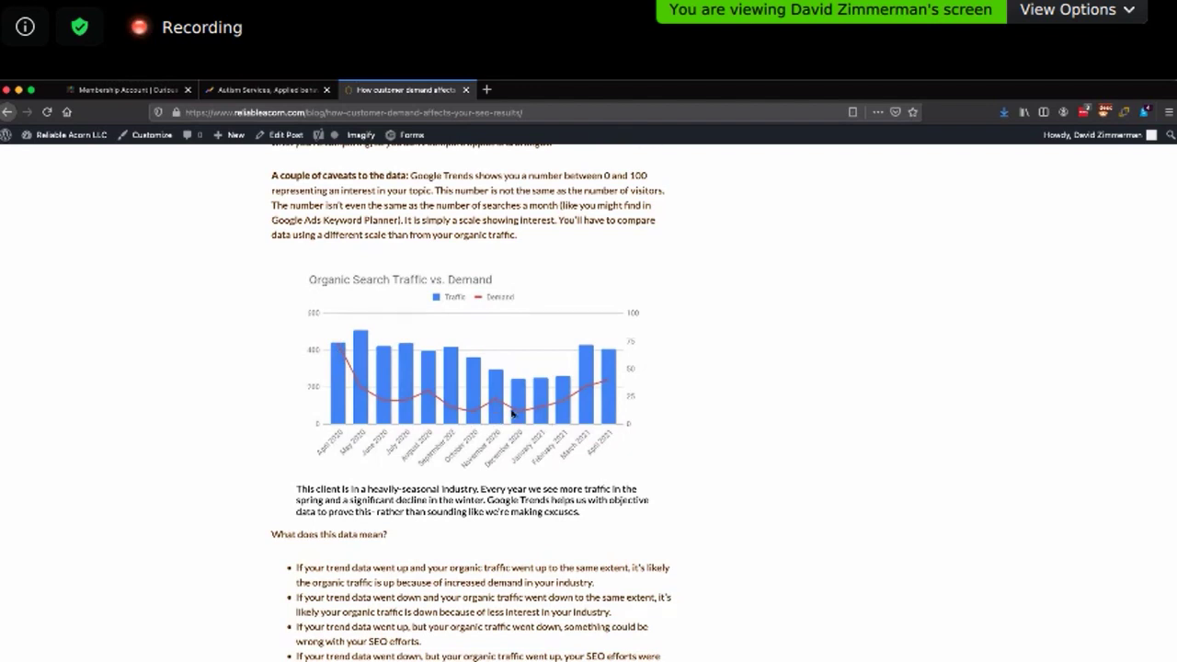
pyautogui.scroll(-4, 522, 441)
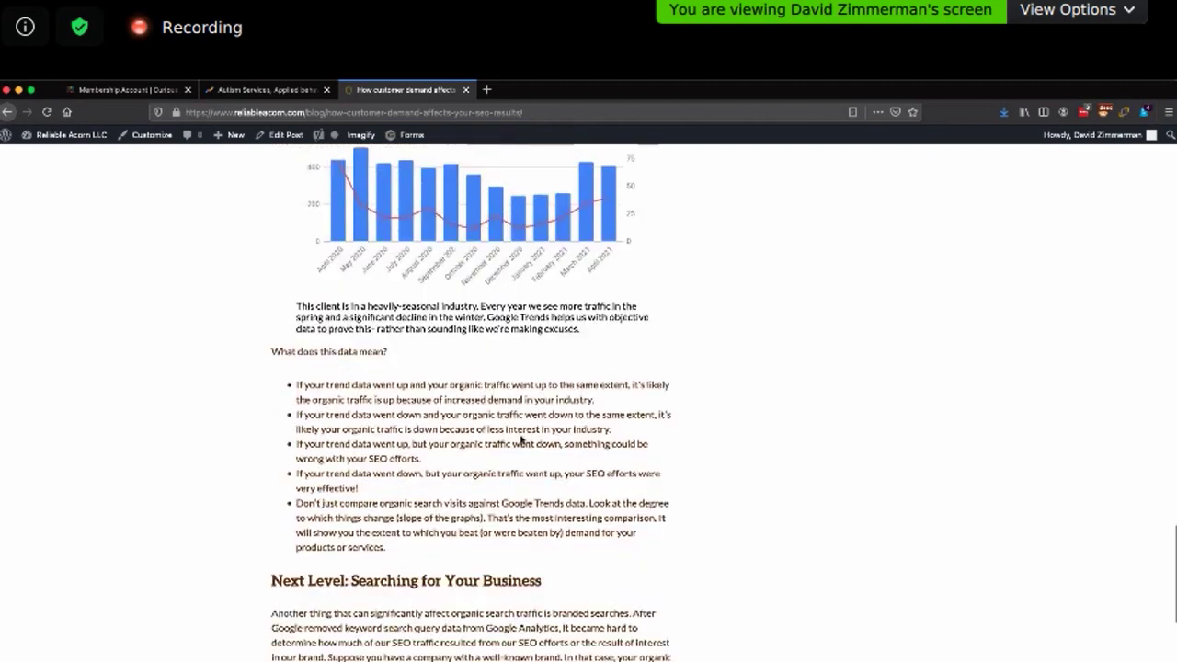
pyautogui.scroll(-9, 521, 441)
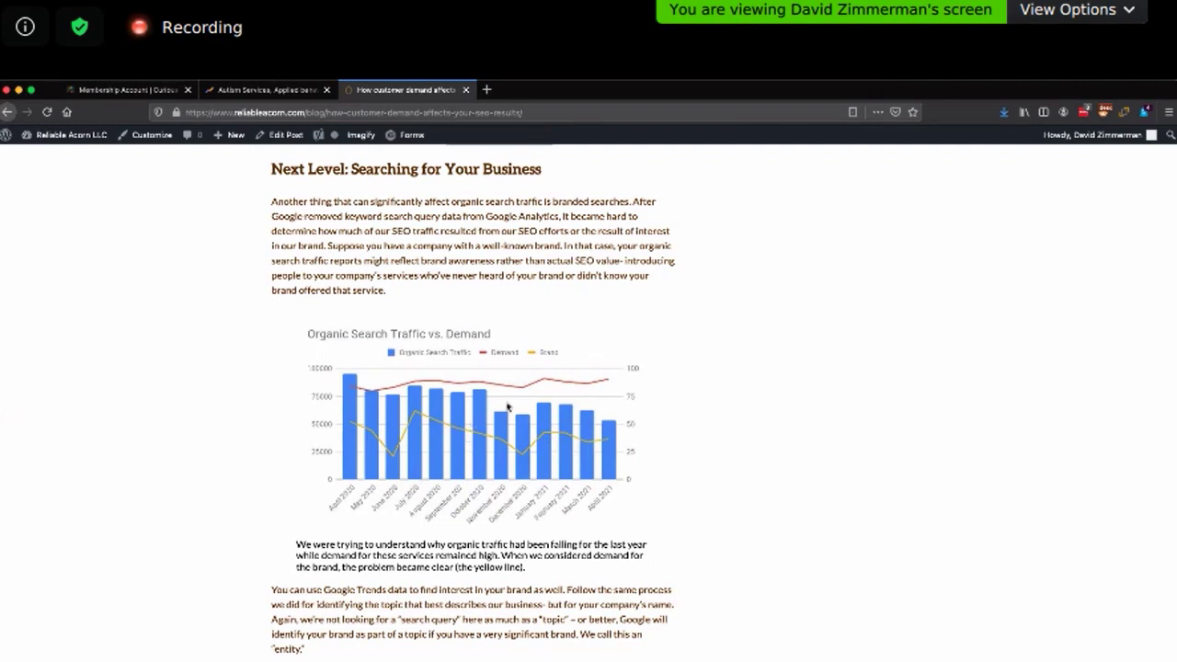
# - Open the Keyword Research Overview guide from the task list on the Curious Ants "How to do Search Engine Optimization" page
pyautogui.click(244, 91)
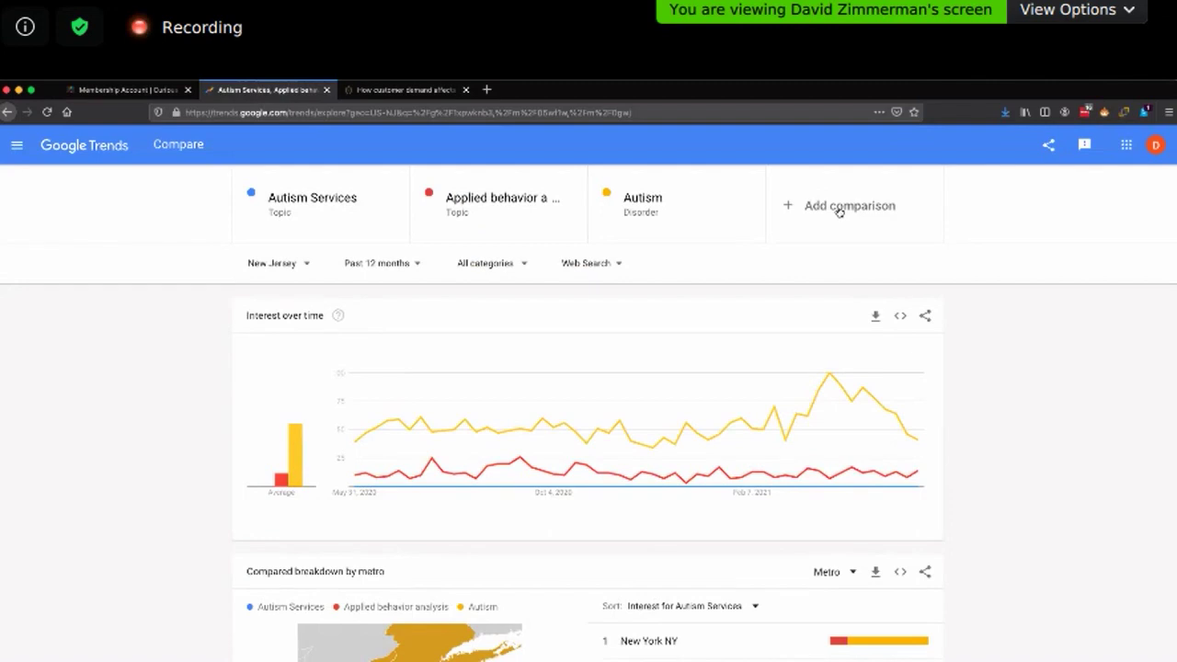
pyautogui.click(124, 89)
pyautogui.click(578, 387)
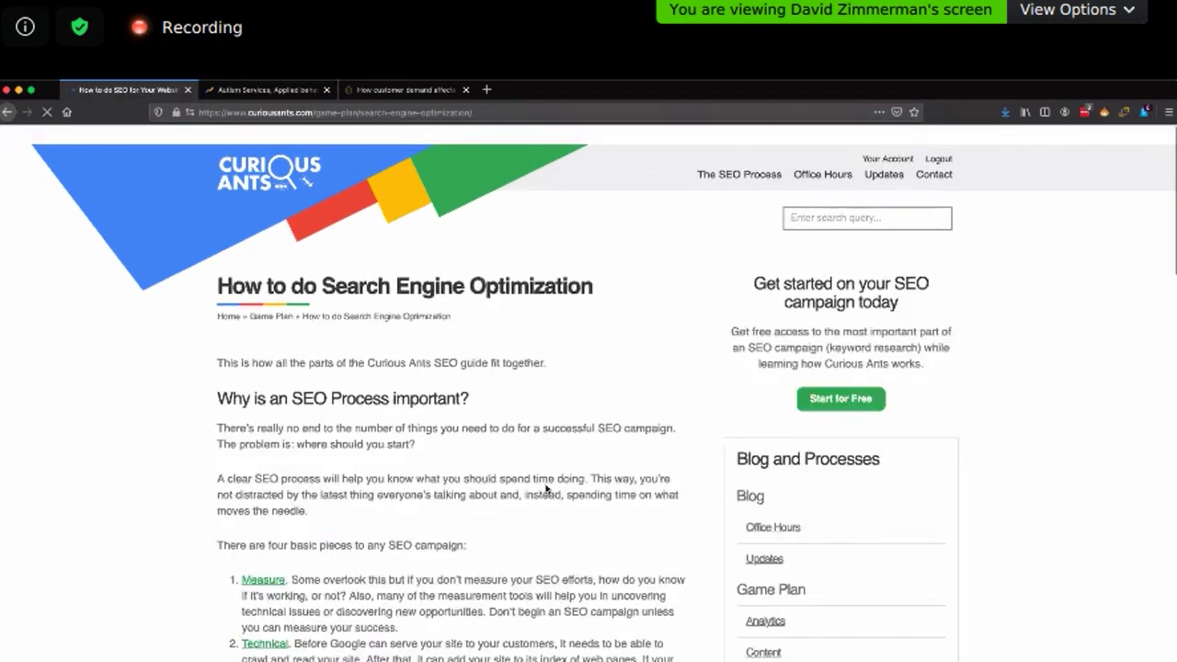
pyautogui.scroll(-10, 548, 485)
pyautogui.scroll(-5, 549, 492)
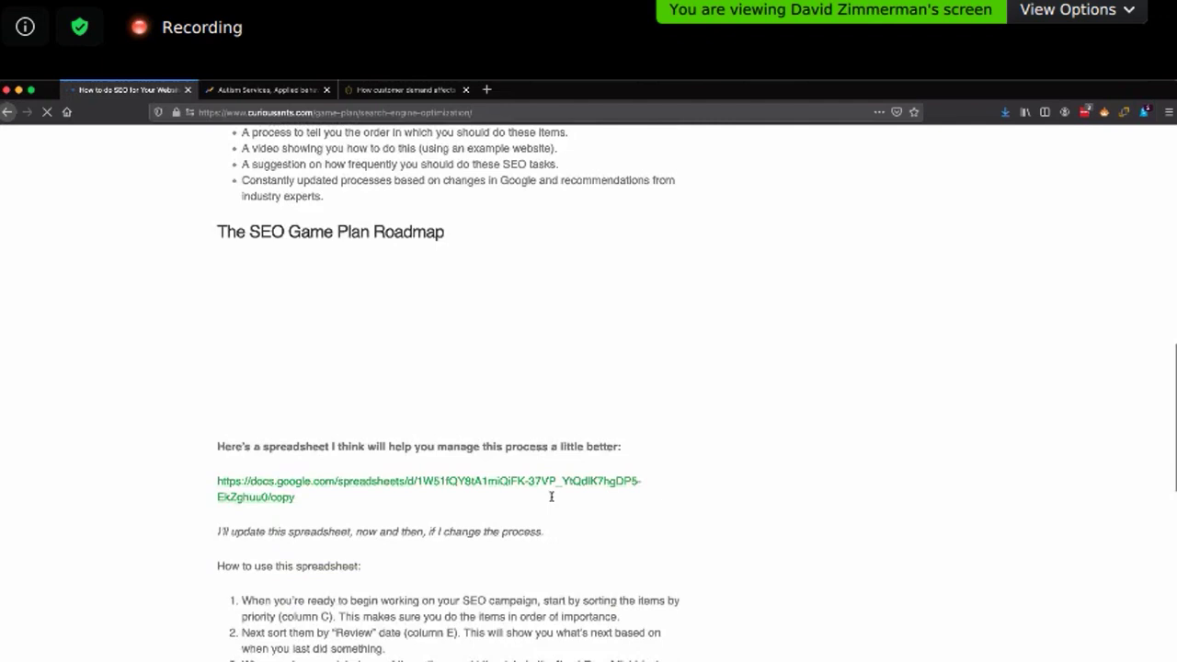
pyautogui.scroll(-9, 551, 489)
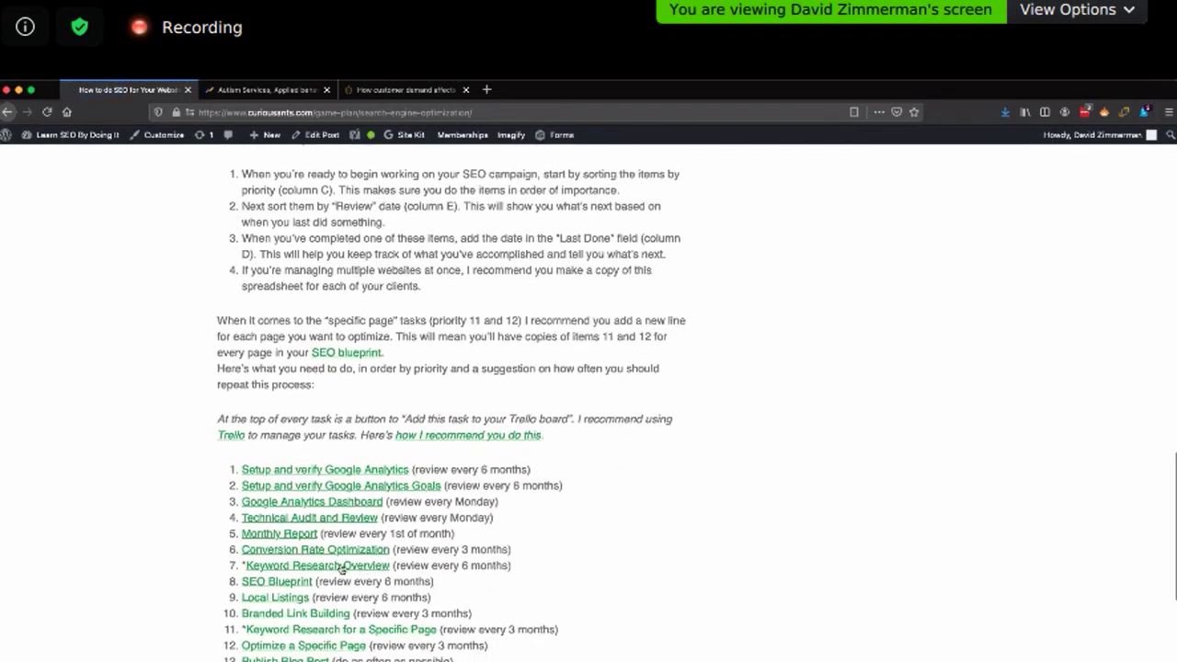
pyautogui.click(342, 568)
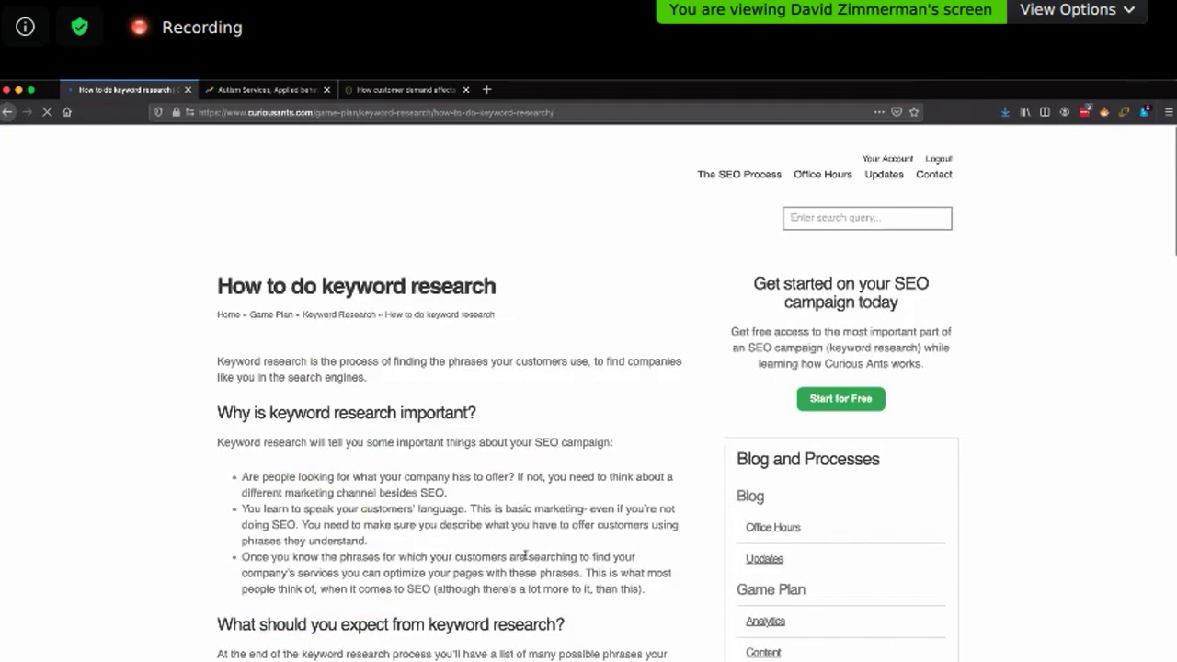
# - Open the "use Google Trends" guide linked in the Gather Data section of the keyword research process
pyautogui.scroll(-6, 526, 555)
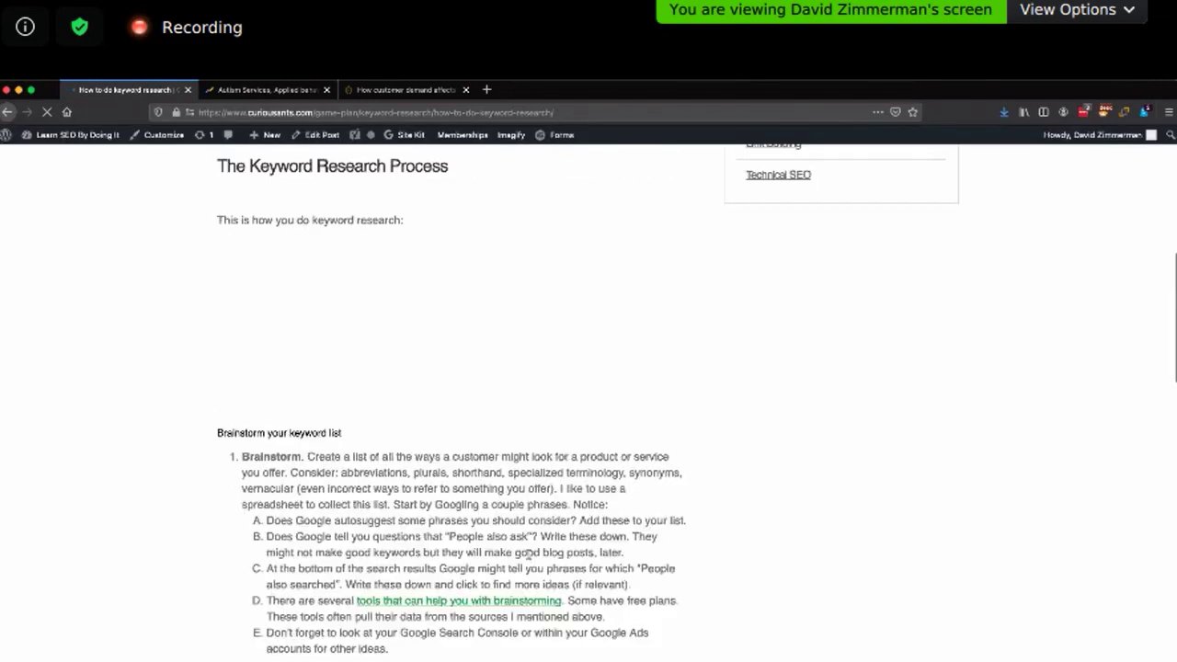
pyautogui.scroll(-5, 530, 553)
pyautogui.scroll(-3, 389, 546)
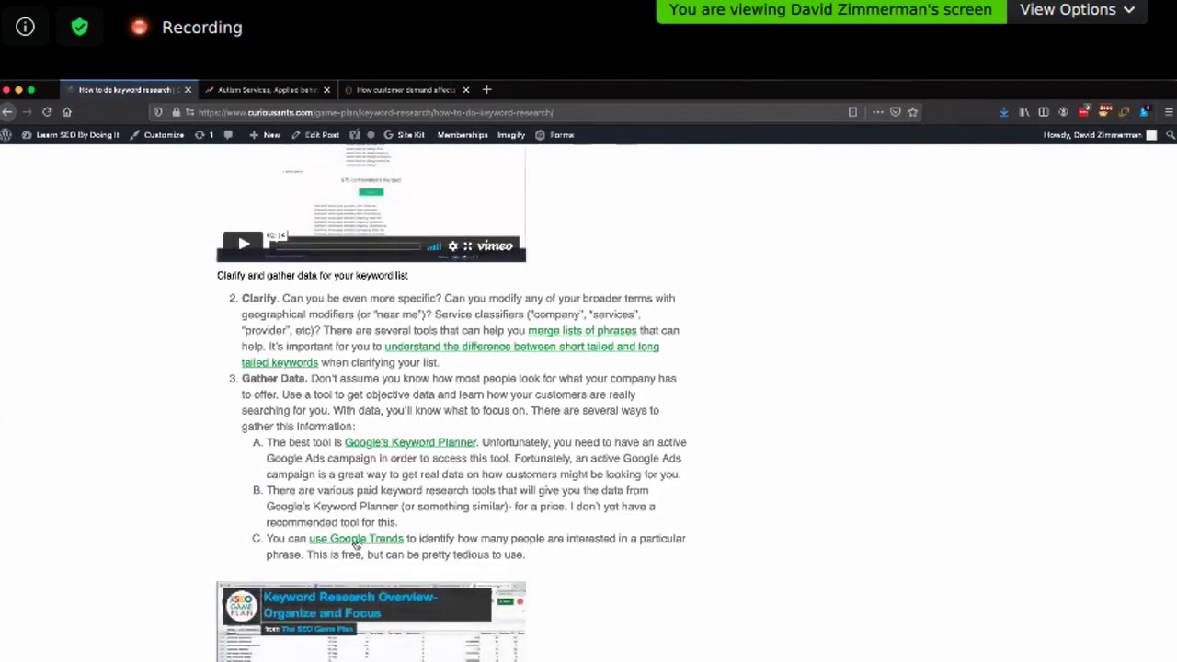
pyautogui.click(354, 541)
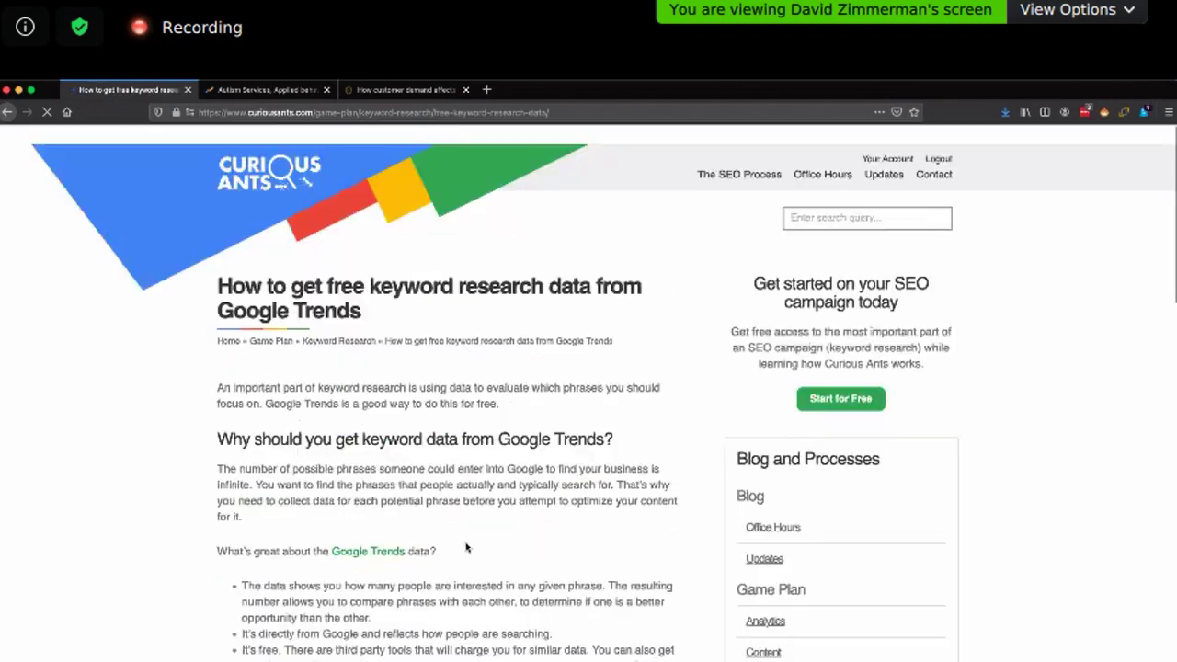
# - Review the guide on getting free keyword research data from Google Trends, through its steps for entering and comparing phrases
pyautogui.scroll(-3, 469, 547)
pyautogui.scroll(-2, 504, 539)
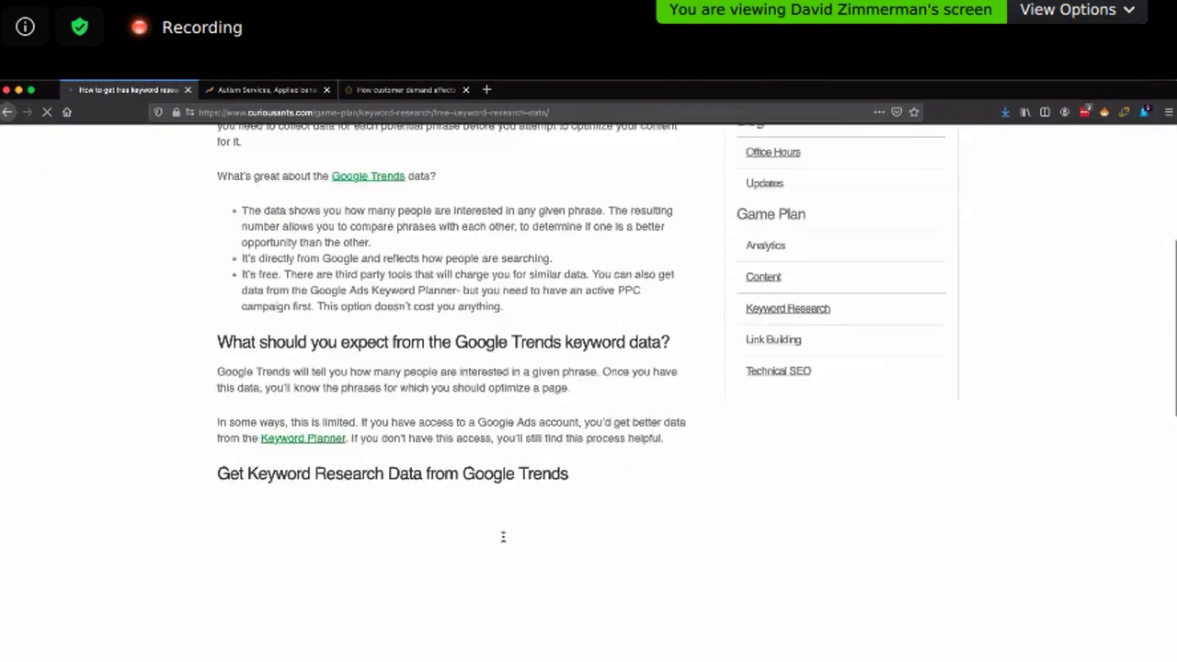
pyautogui.scroll(-3, 504, 540)
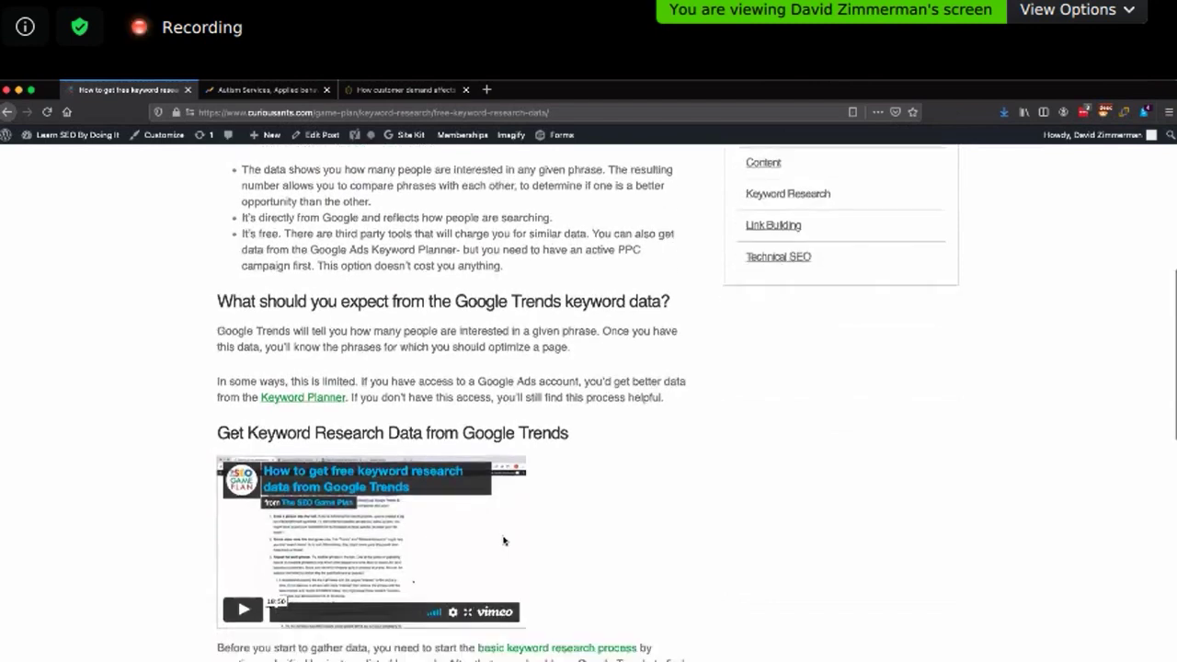
pyautogui.scroll(-1, 504, 541)
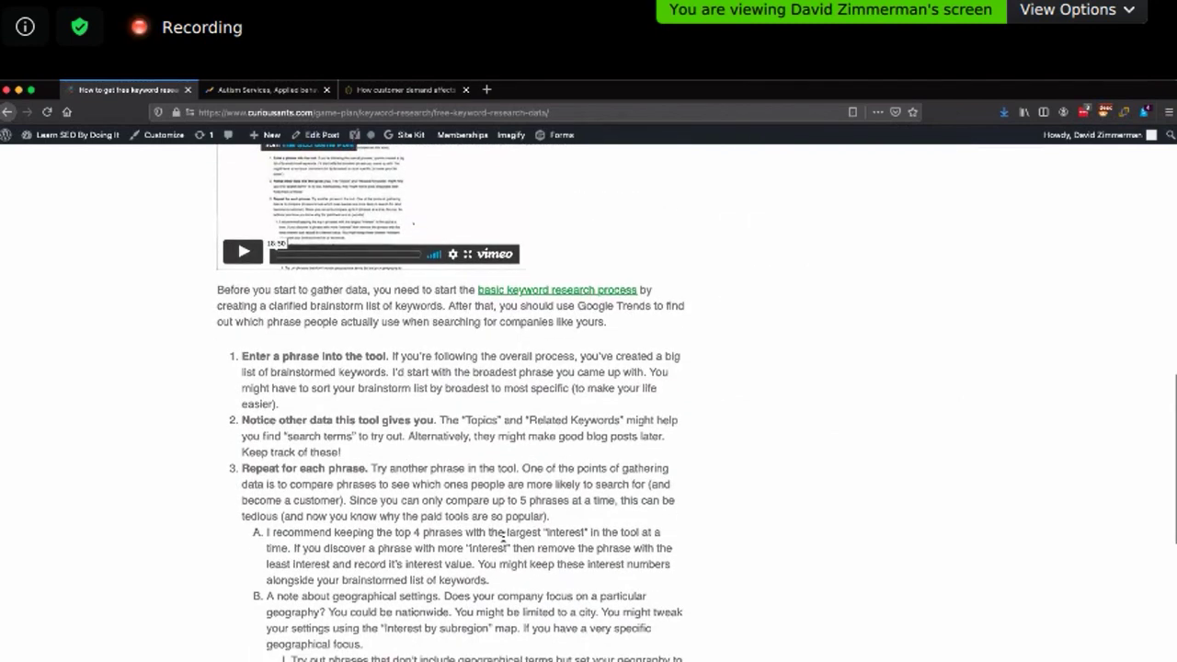
pyautogui.scroll(-1, 504, 538)
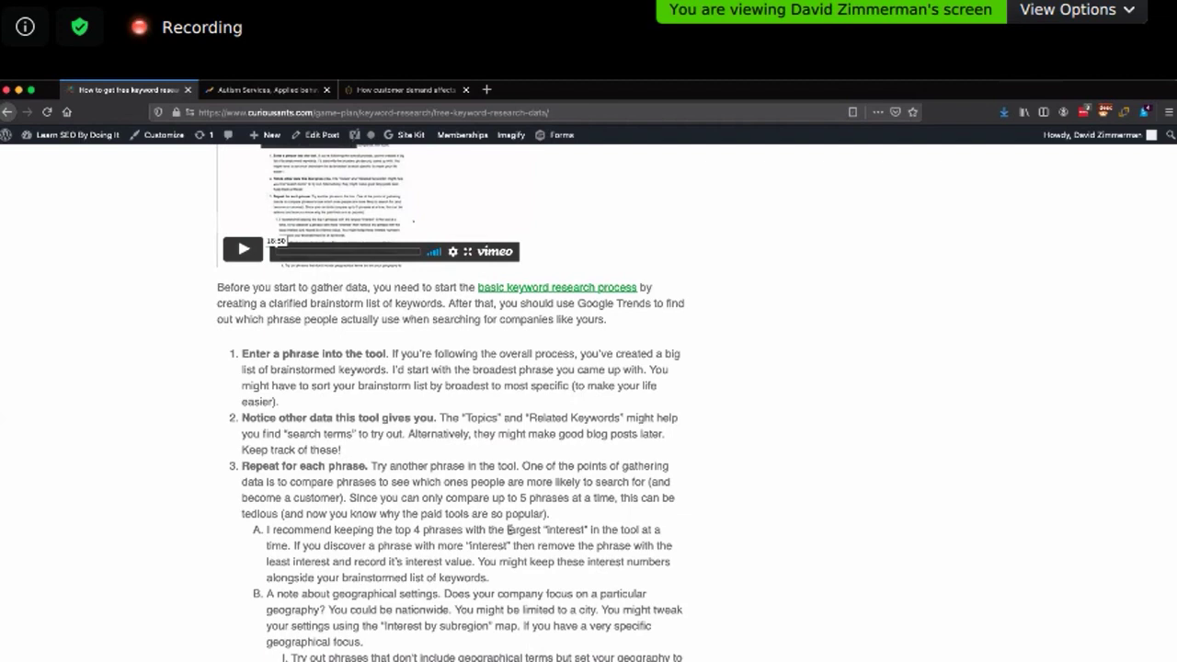
# - Return to the Google Trends comparison and try to add "parenting coaching" as a fourth comparison
pyautogui.hotkey('ctrl', 'Tab')
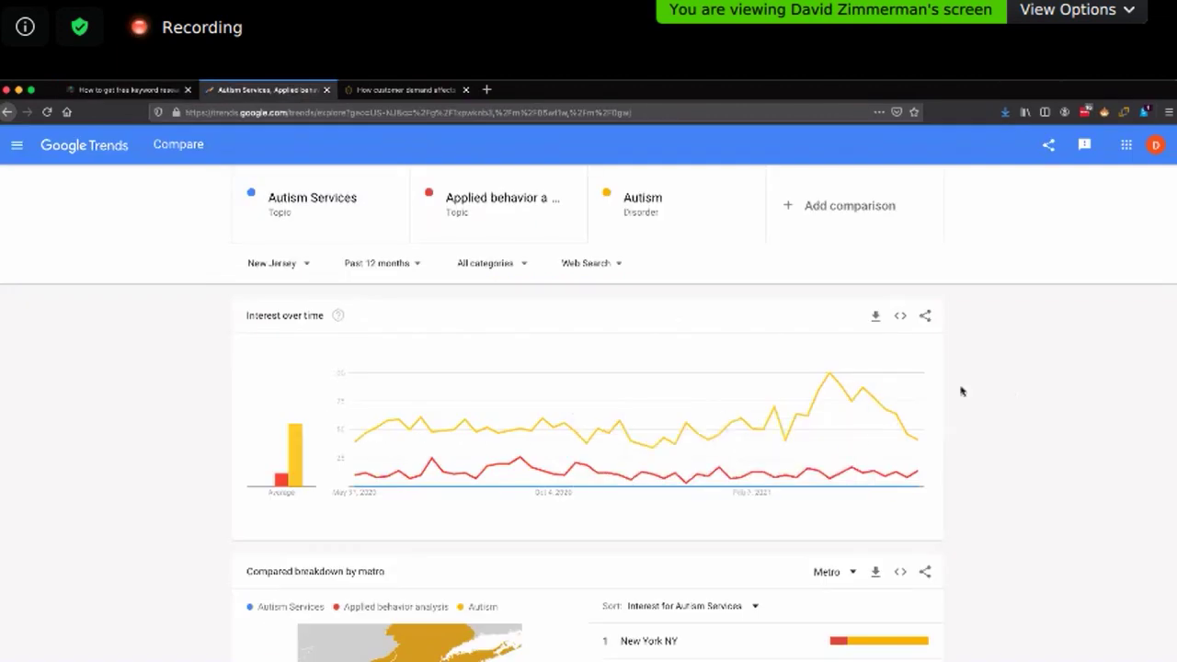
pyautogui.moveTo(870, 440)
pyautogui.moveTo(922, 447)
pyautogui.click(844, 213)
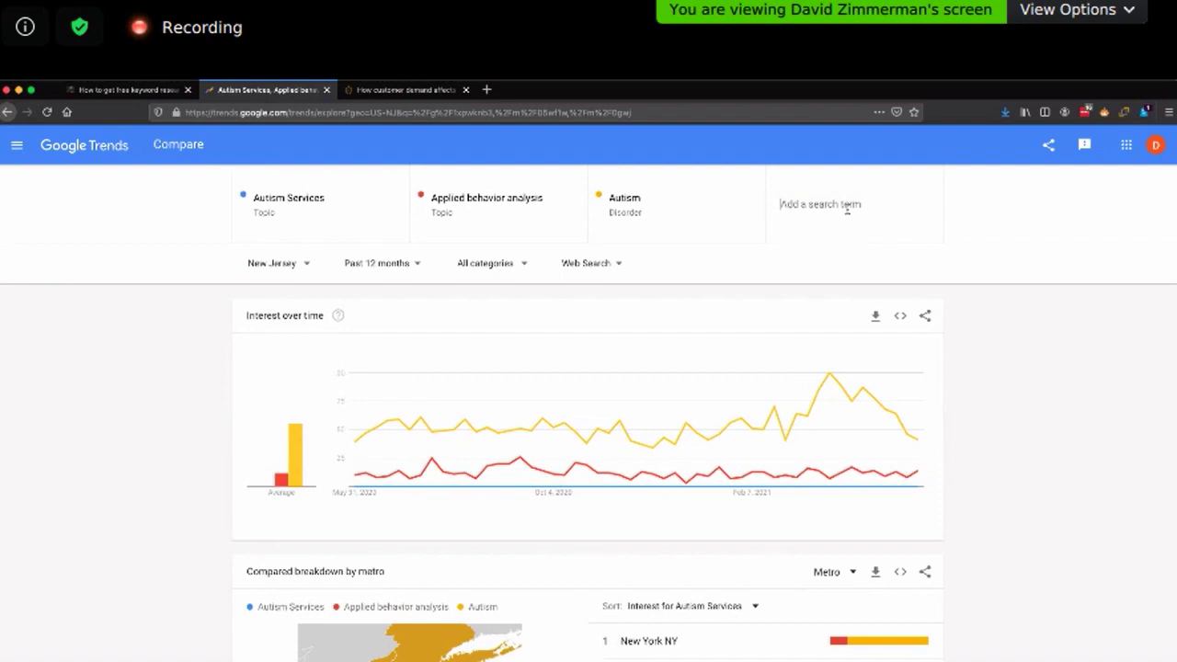
pyautogui.write('parenti')
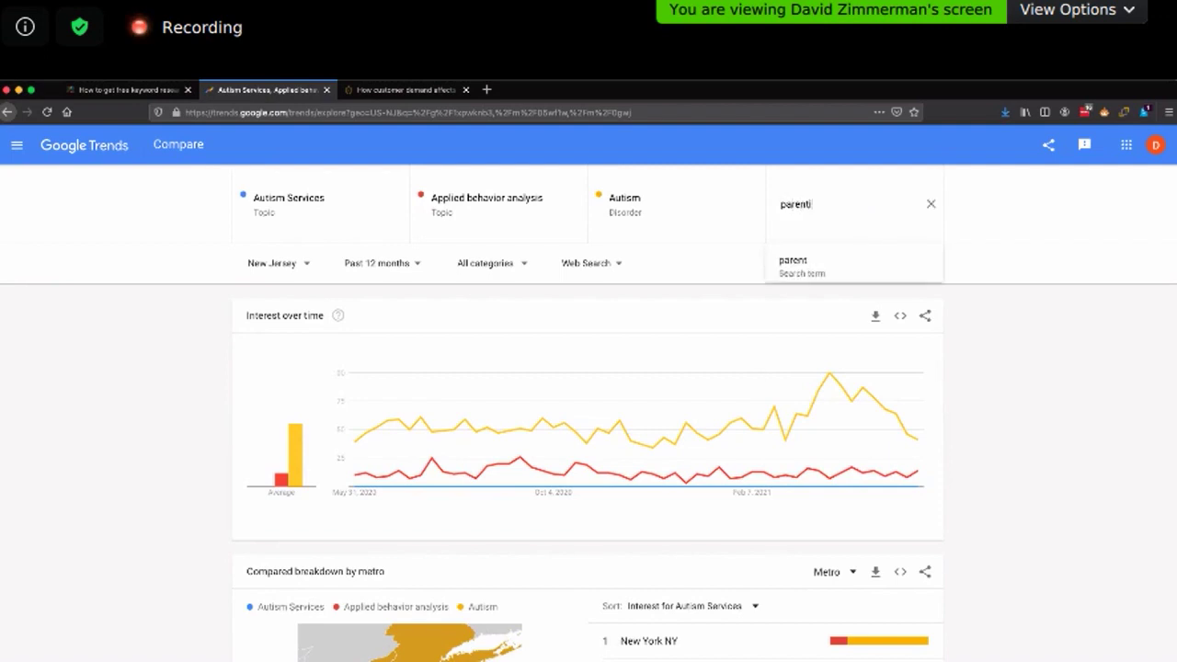
pyautogui.write('ng coacching')
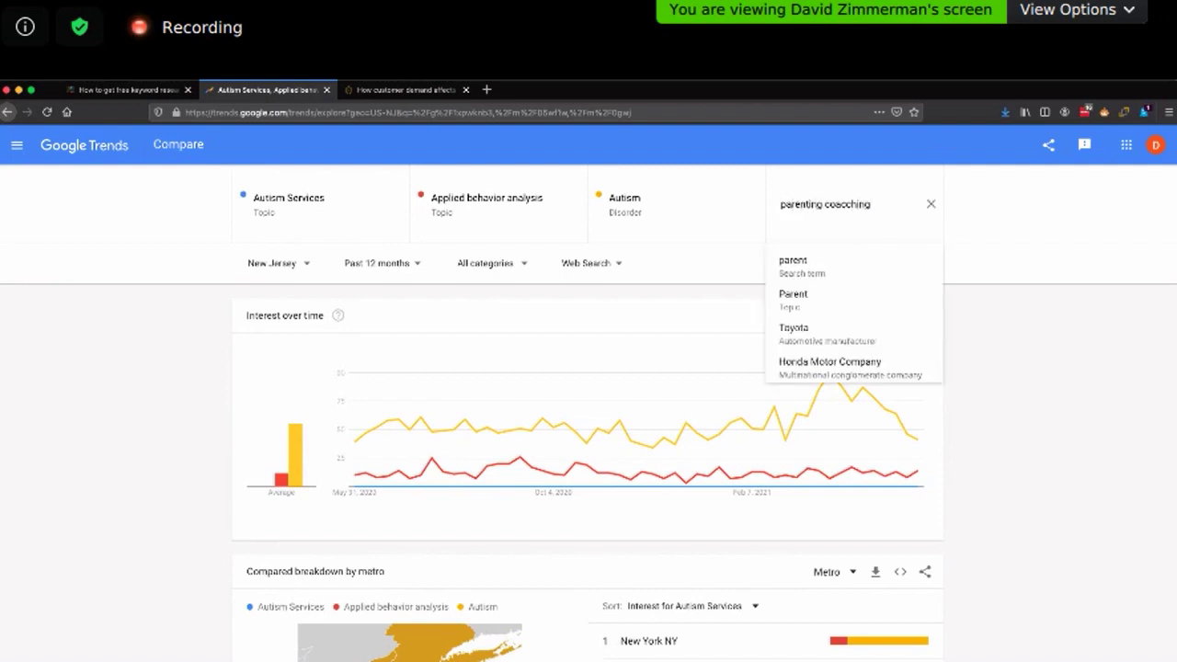
pyautogui.press('BackSpace')
pyautogui.press('BackSpace')
pyautogui.press('BackSpace')
pyautogui.press('BackSpace')
pyautogui.press('BackSpace')
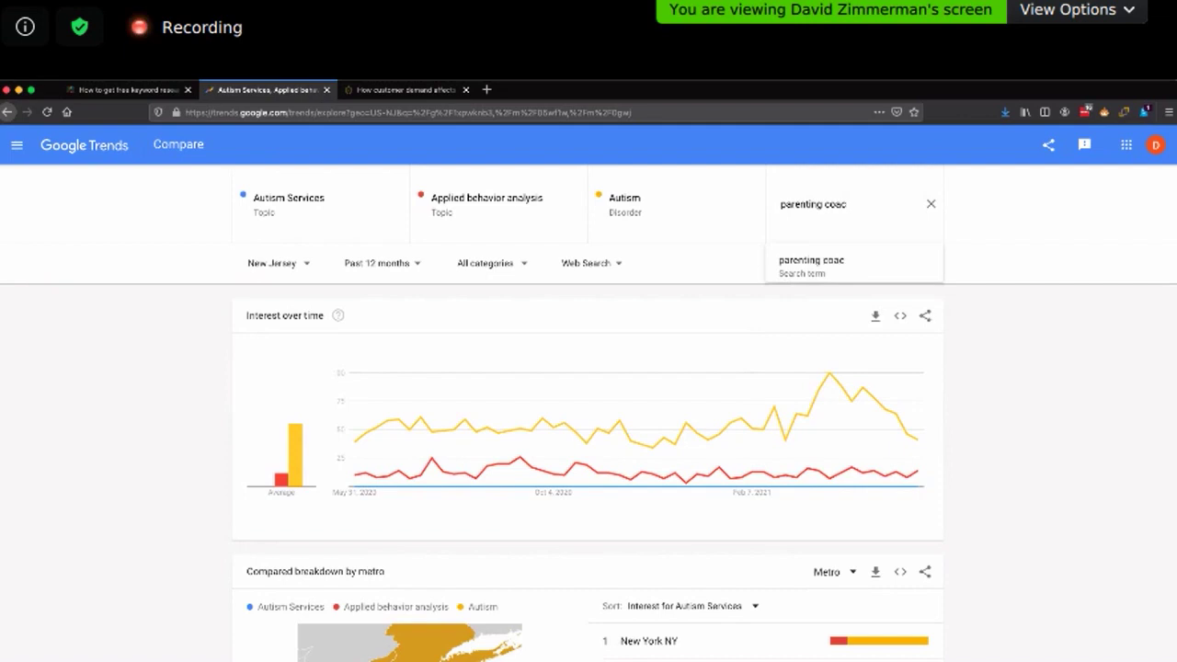
pyautogui.write('h')
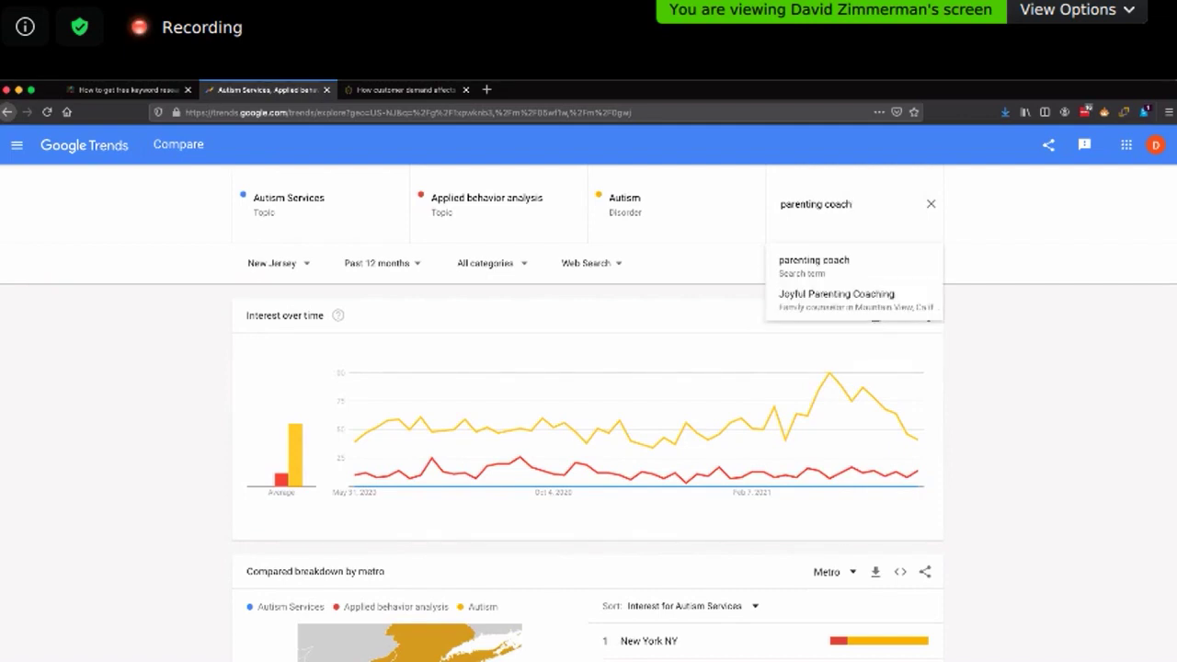
pyautogui.write('ing')
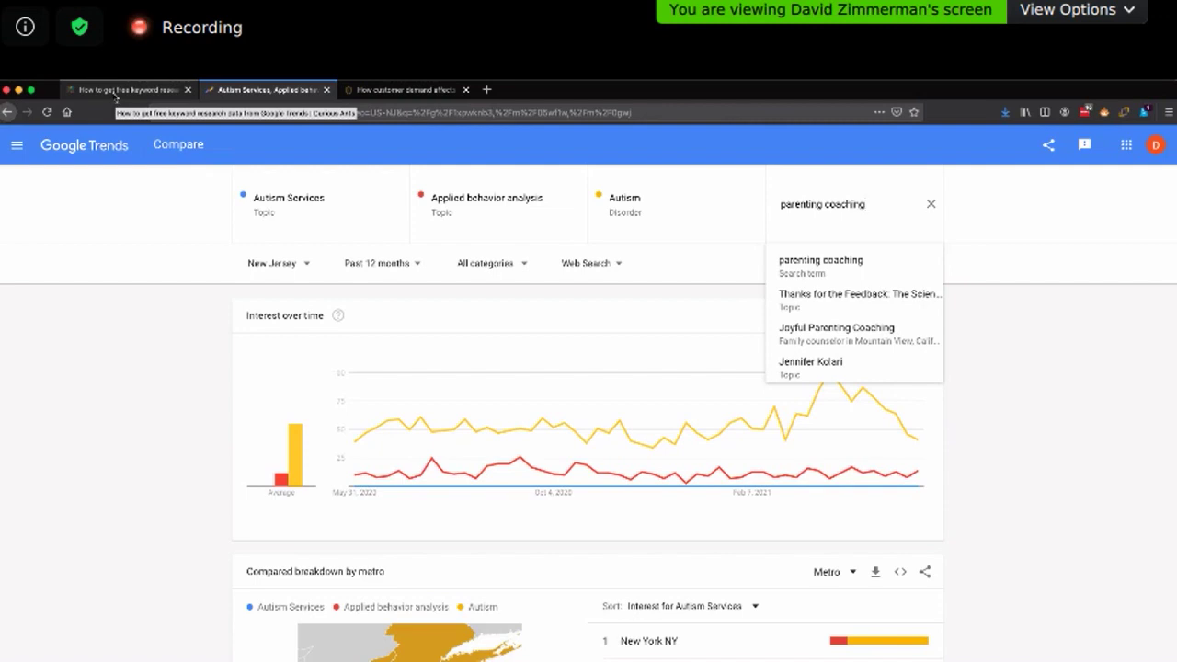
# - Revisit the customer demand article and its web address, and the tutorial video section of the Google Trends keyword guide
pyautogui.click(401, 89)
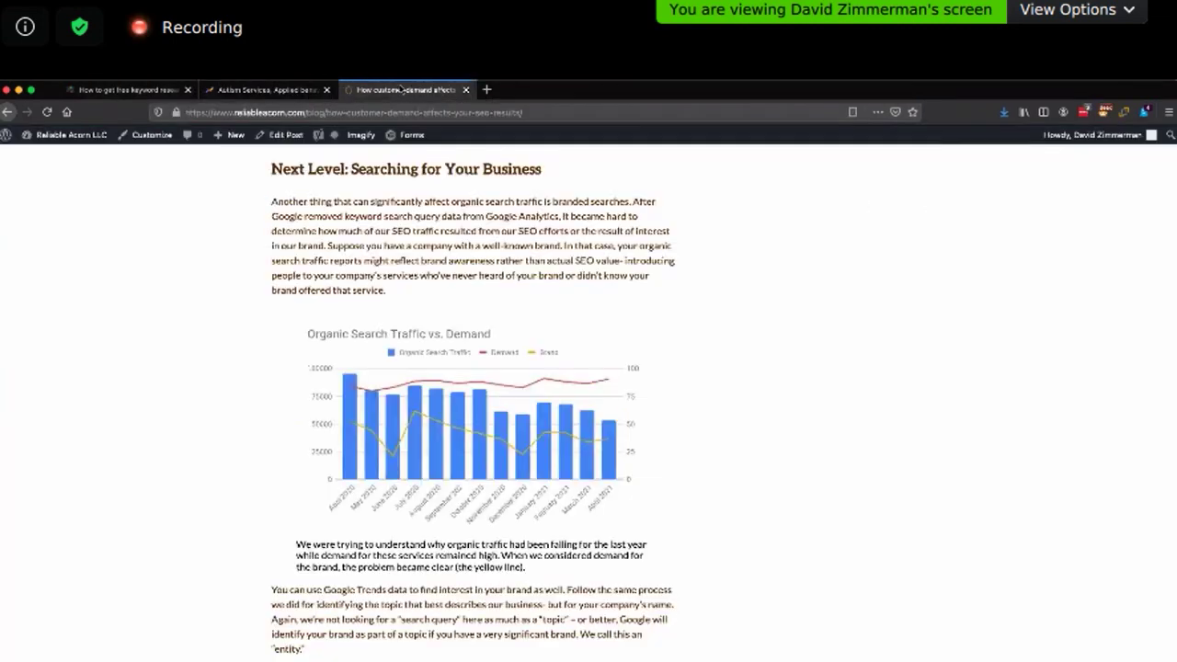
pyautogui.click(431, 113)
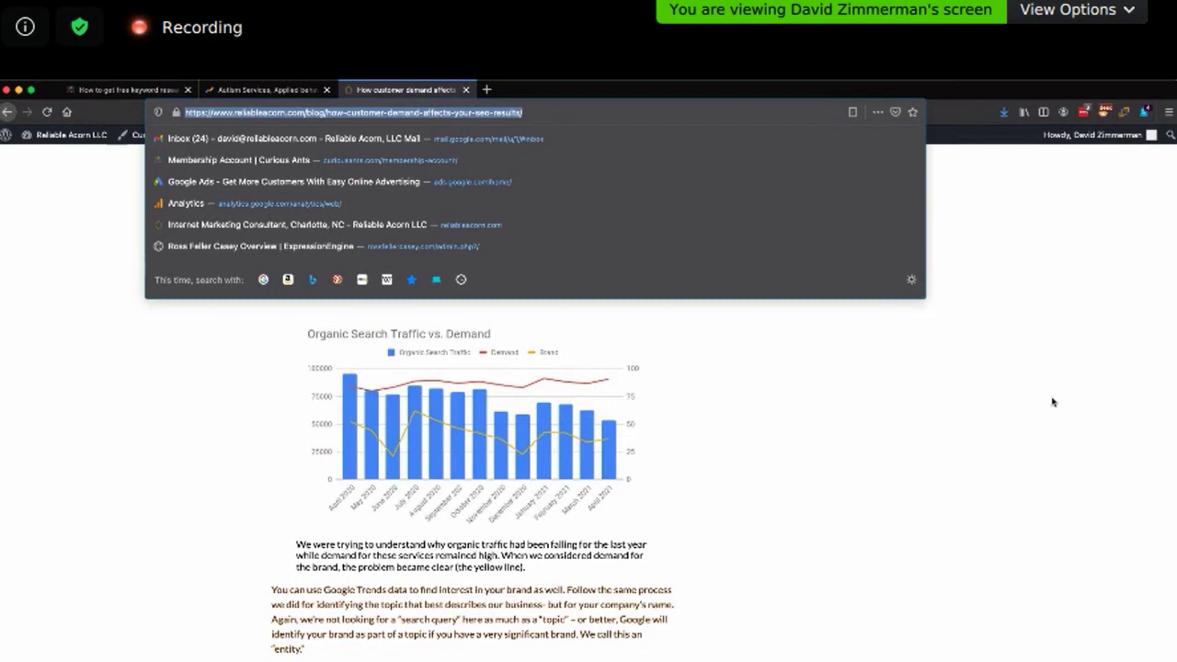
pyautogui.click(842, 498)
pyautogui.click(276, 90)
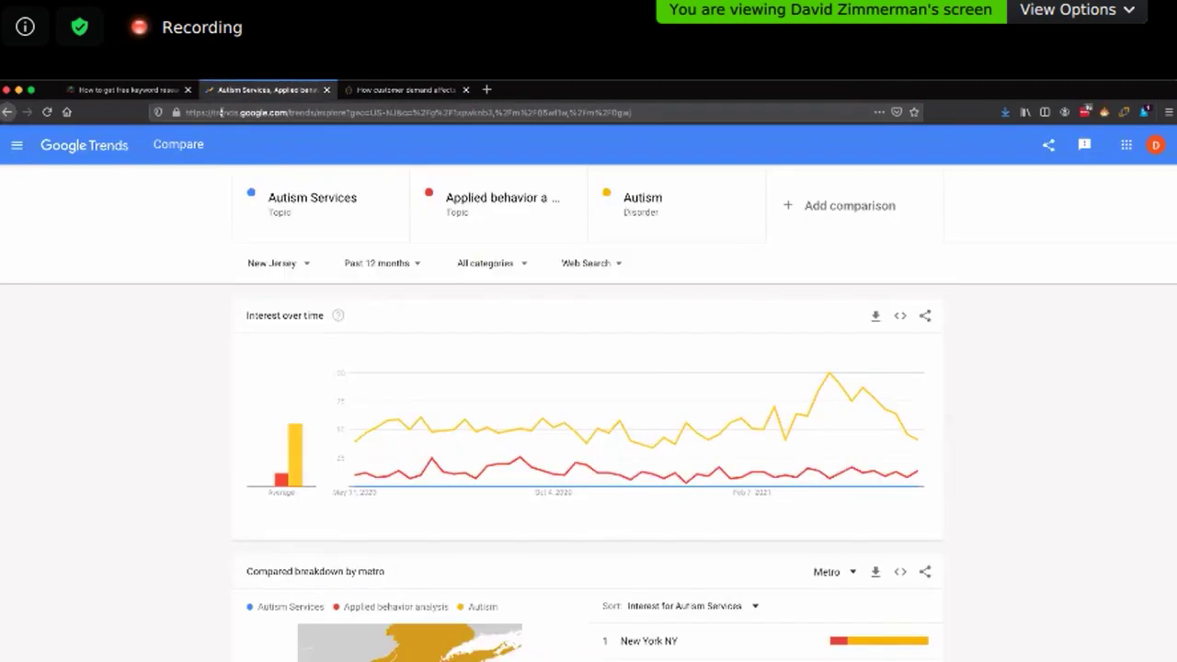
pyautogui.click(117, 90)
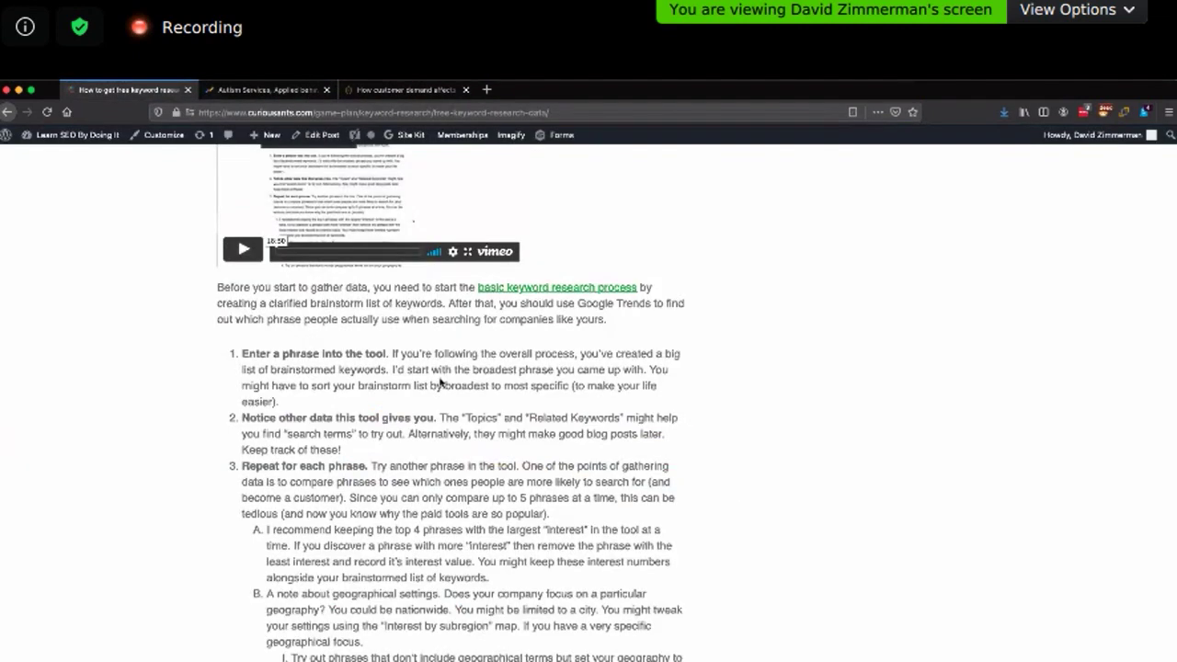
pyautogui.scroll(2, 439, 379)
pyautogui.scroll(4, 440, 379)
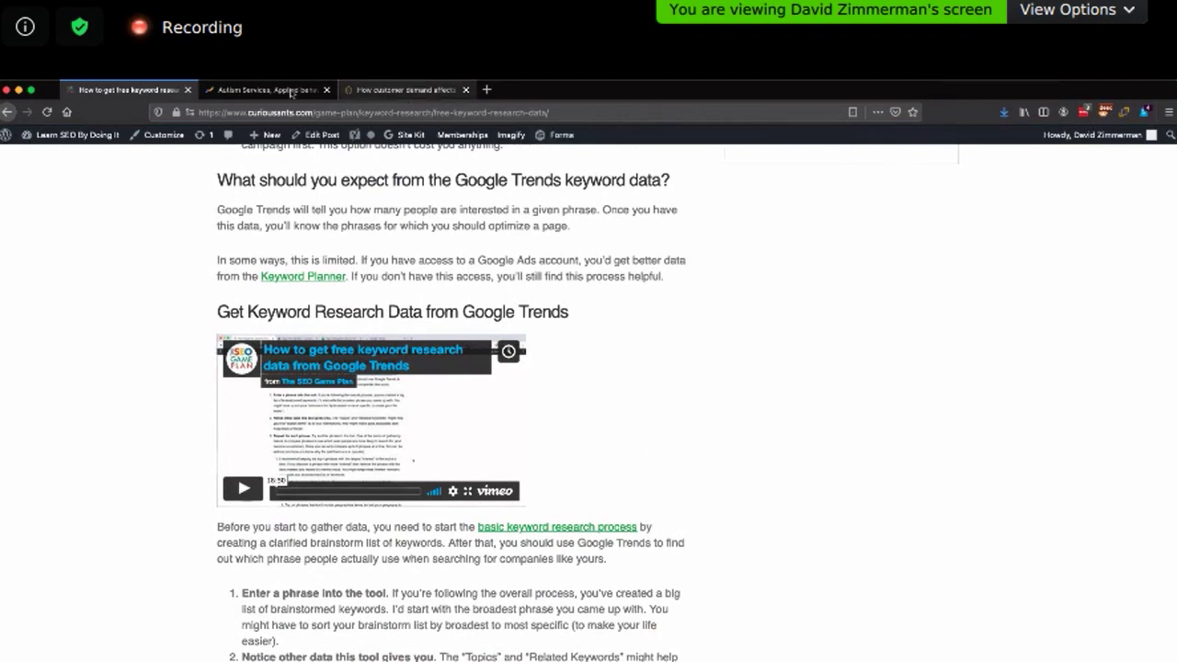
# - Add the search term "parent coaching" as a fourth comparison in Google Trends
pyautogui.click(254, 91)
pyautogui.click(842, 204)
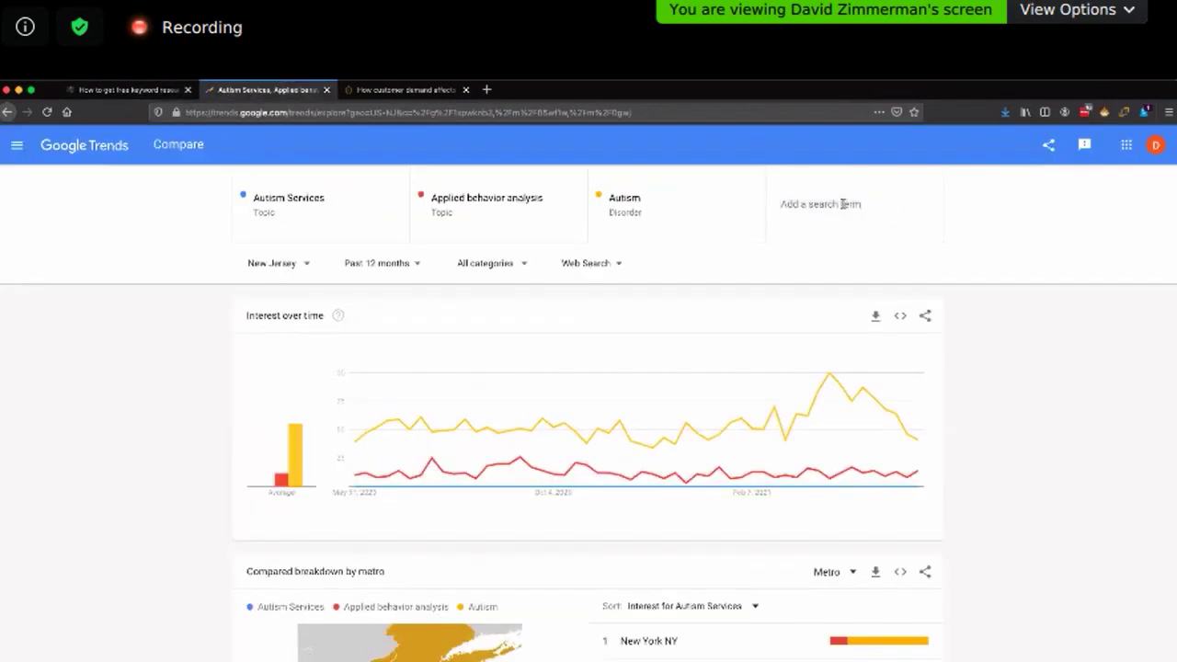
pyautogui.write('parent coaching')
pyautogui.press('Return')
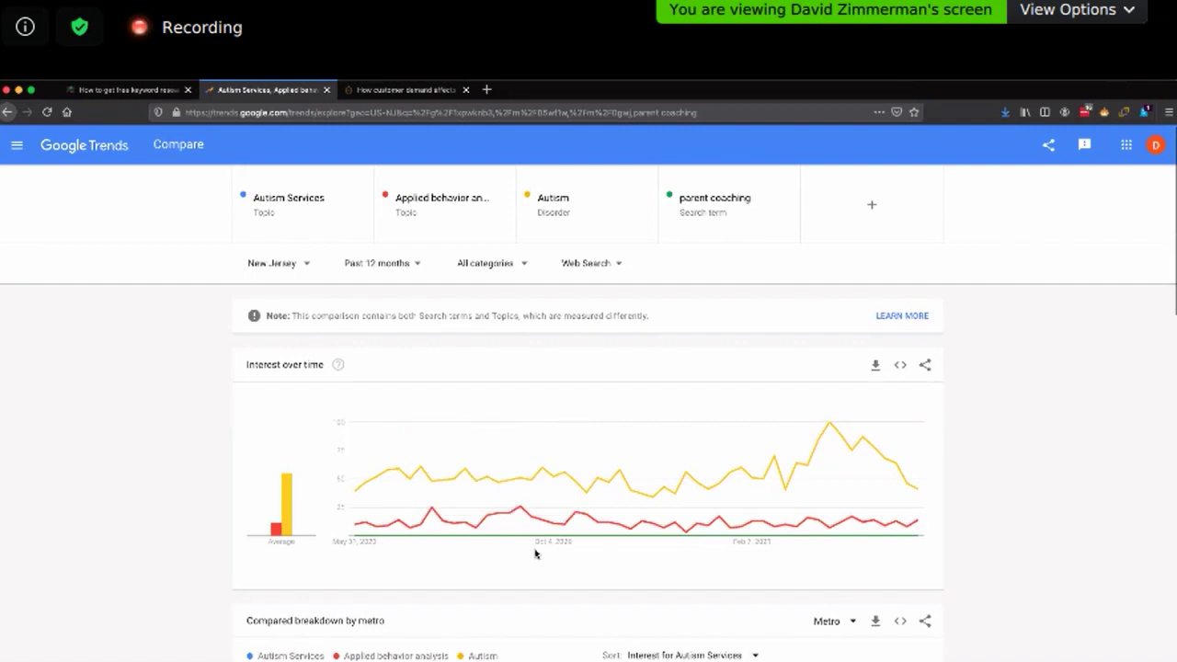
# - Switch Autism's related queries from Rising to Top and inspect them along with the parent coaching section
pyautogui.moveTo(593, 513)
pyautogui.scroll(-3, 591, 510)
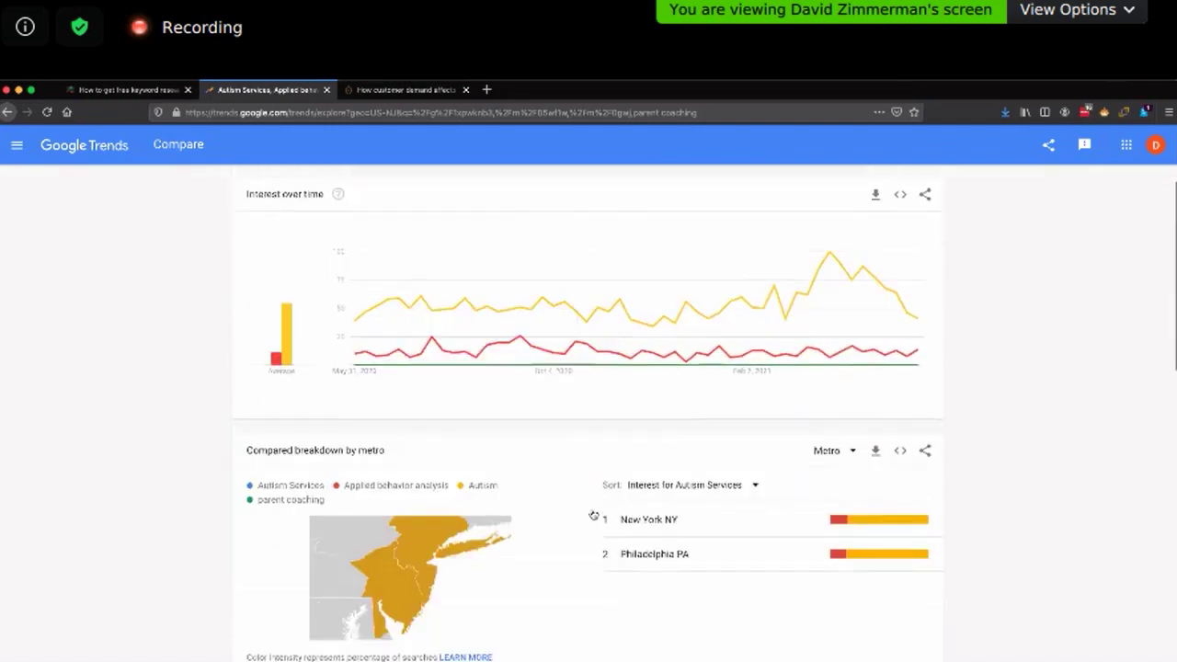
pyautogui.scroll(-5, 587, 503)
pyautogui.scroll(-6, 589, 496)
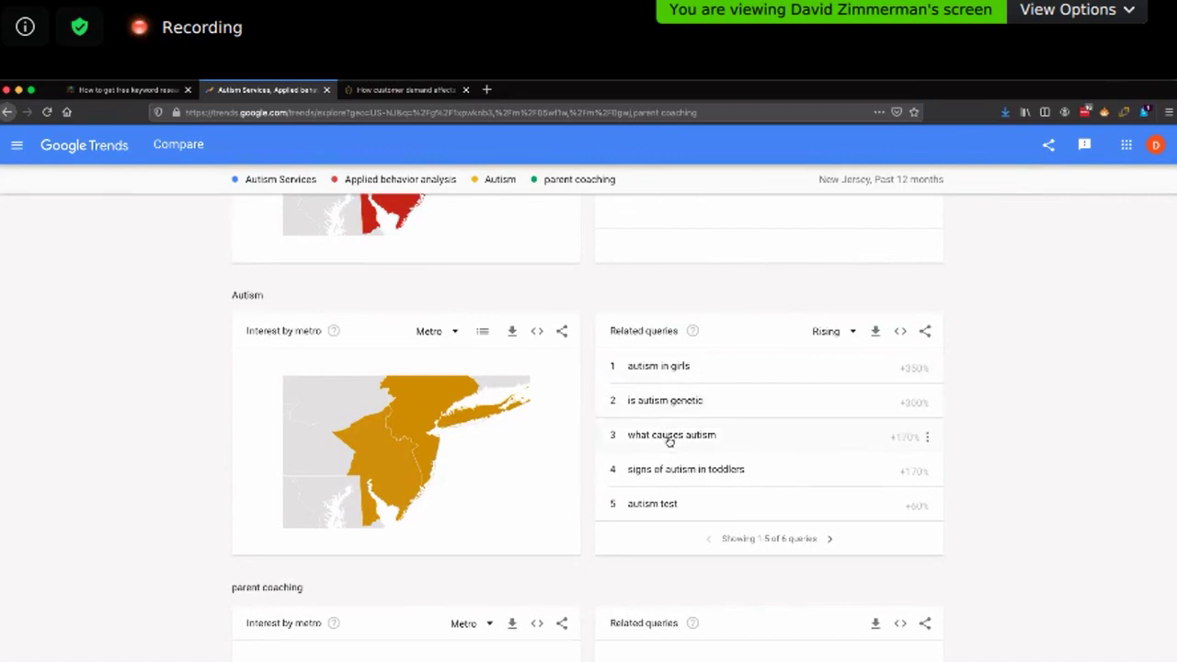
pyautogui.click(832, 333)
pyautogui.click(822, 372)
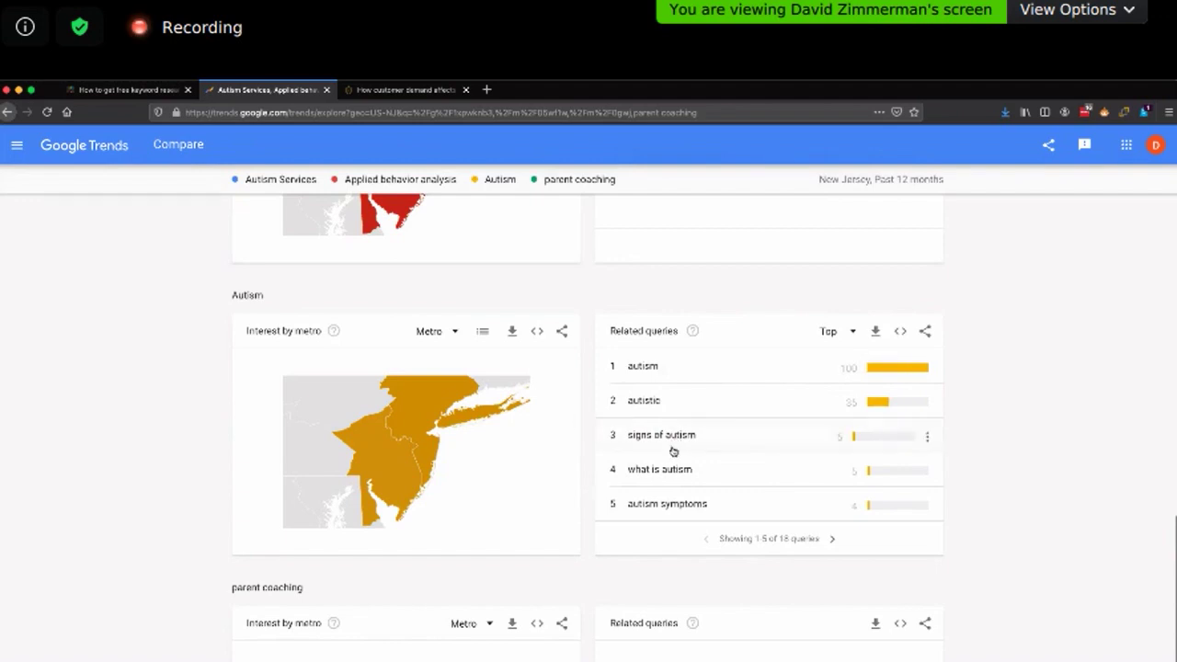
pyautogui.scroll(-3, 674, 509)
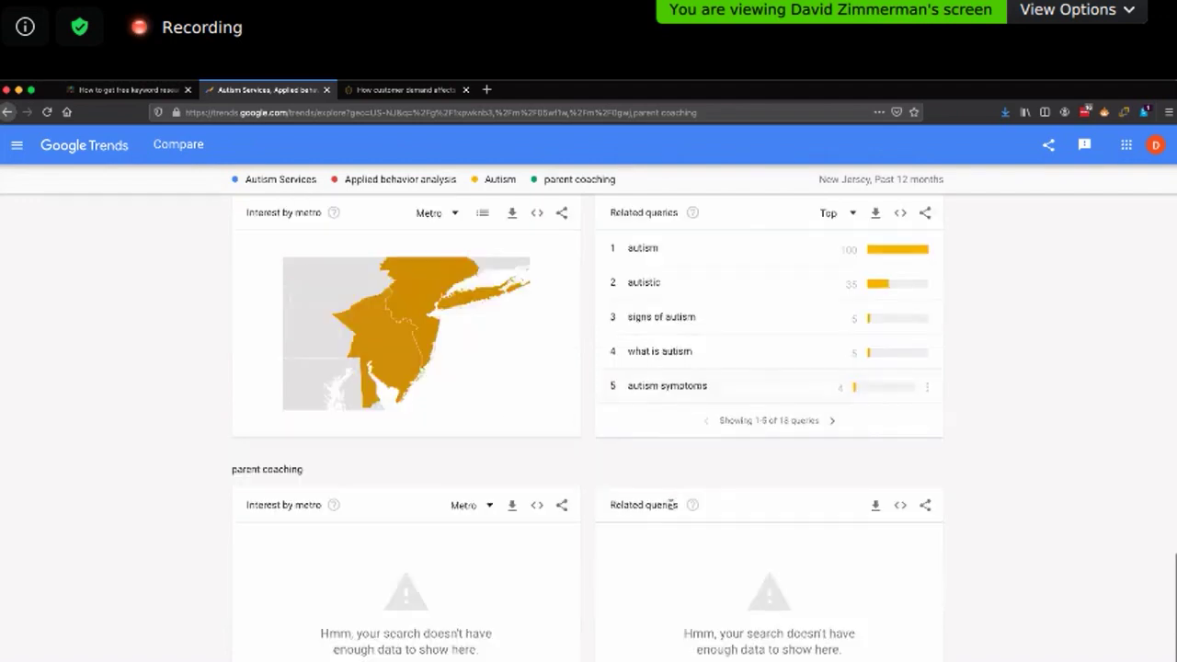
# - Change the comparison's region from New Jersey to United States
pyautogui.scroll(15, 688, 494)
pyautogui.scroll(2, 698, 487)
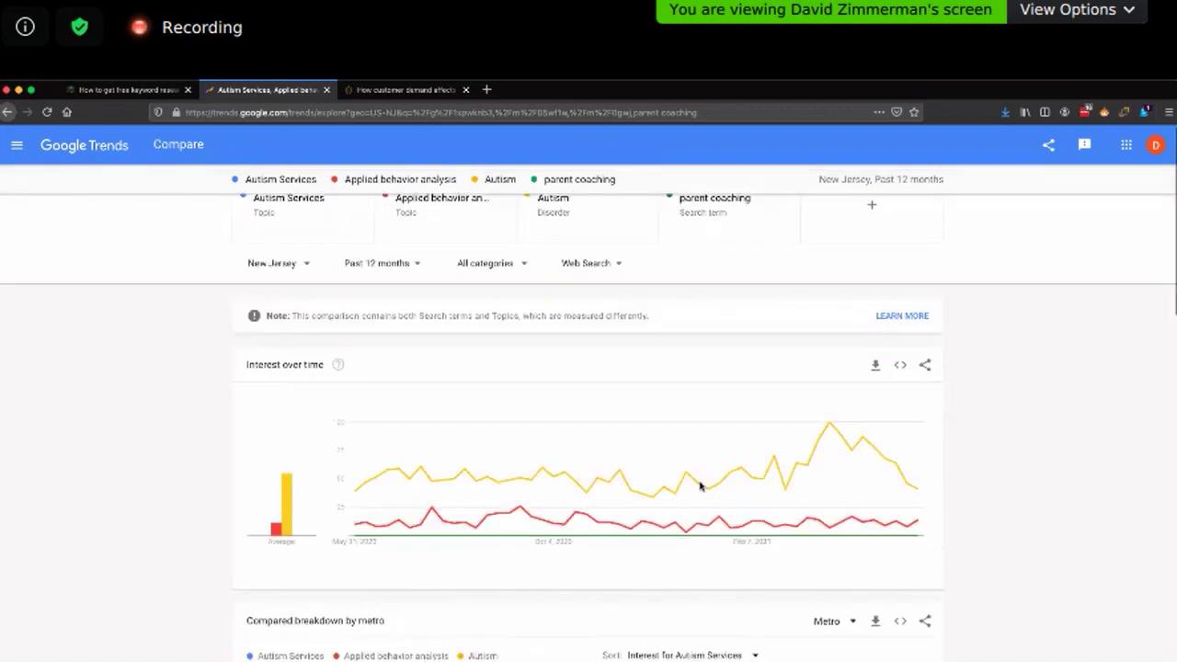
pyautogui.scroll(-2, 727, 441)
pyautogui.scroll(1, 727, 423)
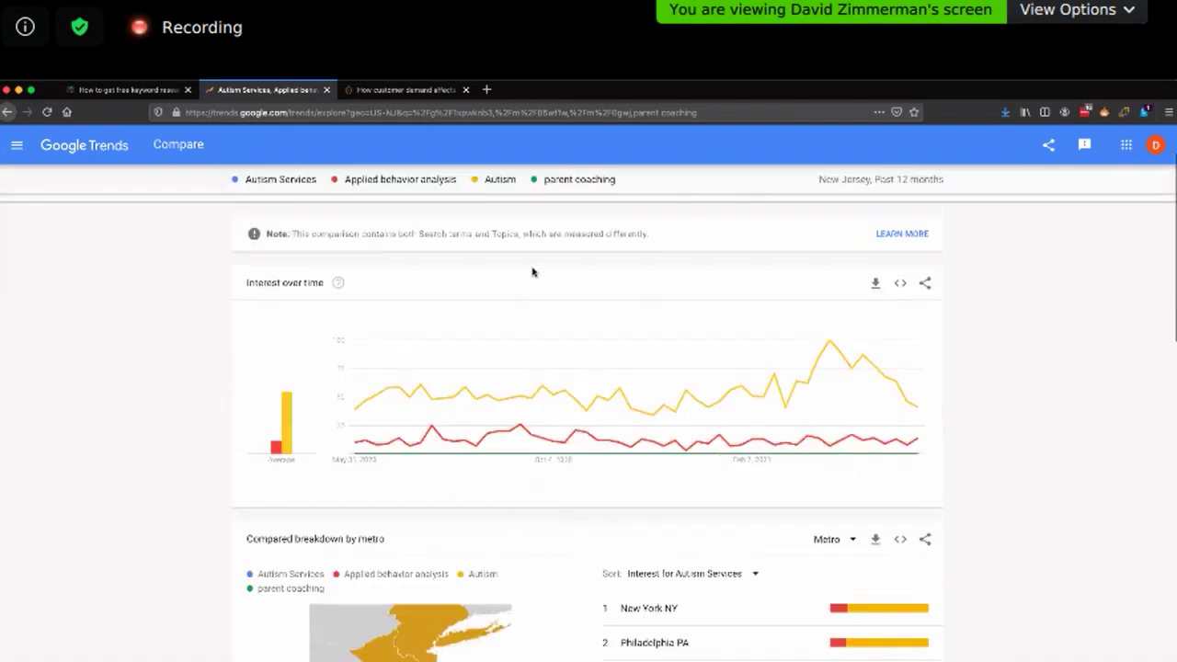
pyautogui.scroll(1, 533, 271)
pyautogui.click(298, 264)
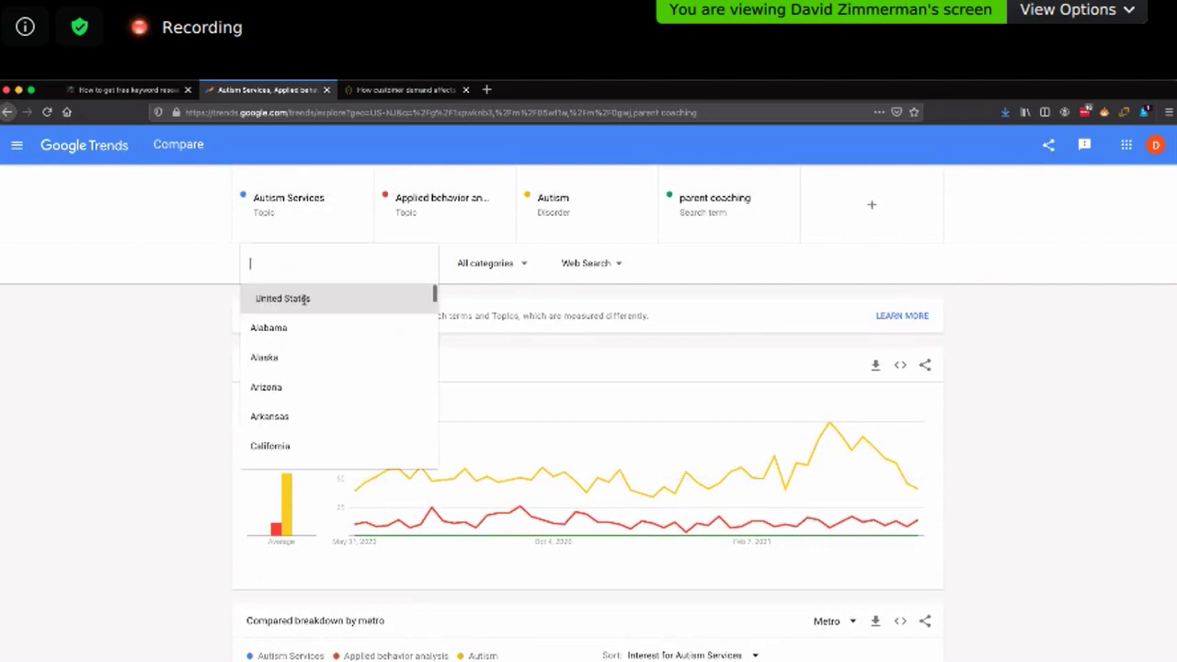
pyautogui.click(302, 299)
pyautogui.moveTo(292, 304); pyautogui.dragTo(197, 354)
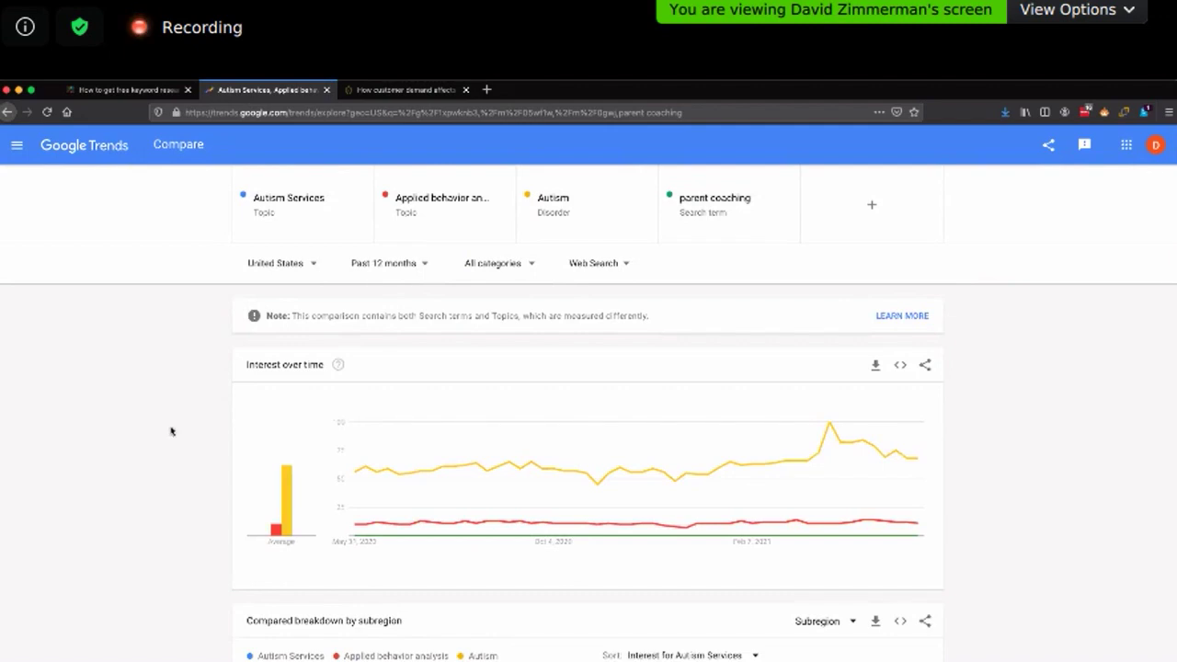
# - Examine the nationwide interest over time, subregion breakdown, and the Autism and parent coaching sections with their related queries
pyautogui.scroll(-8, 170, 431)
pyautogui.scroll(-5, 170, 432)
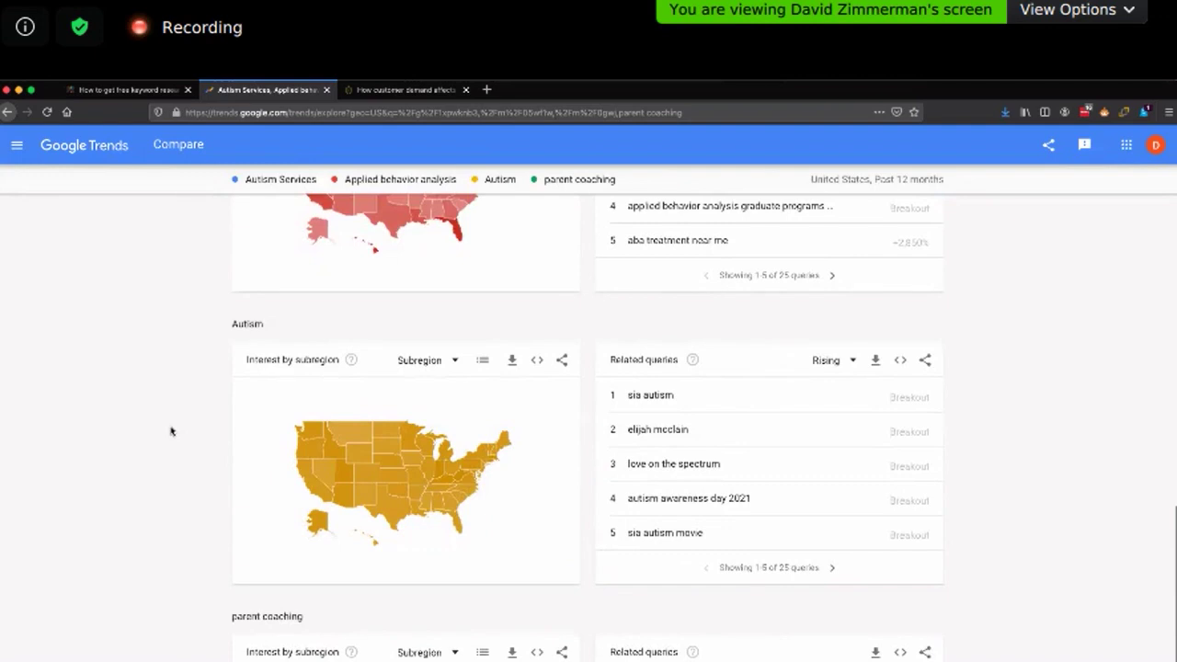
pyautogui.scroll(-2, 170, 431)
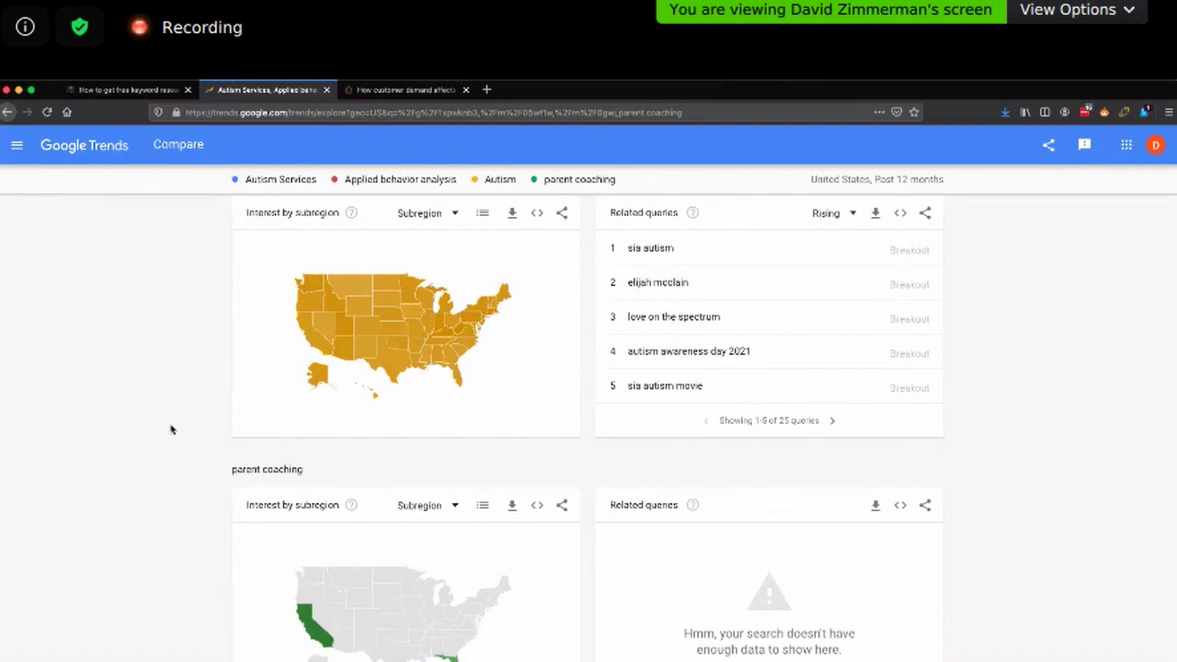
pyautogui.scroll(10, 416, 443)
pyautogui.scroll(5, 415, 443)
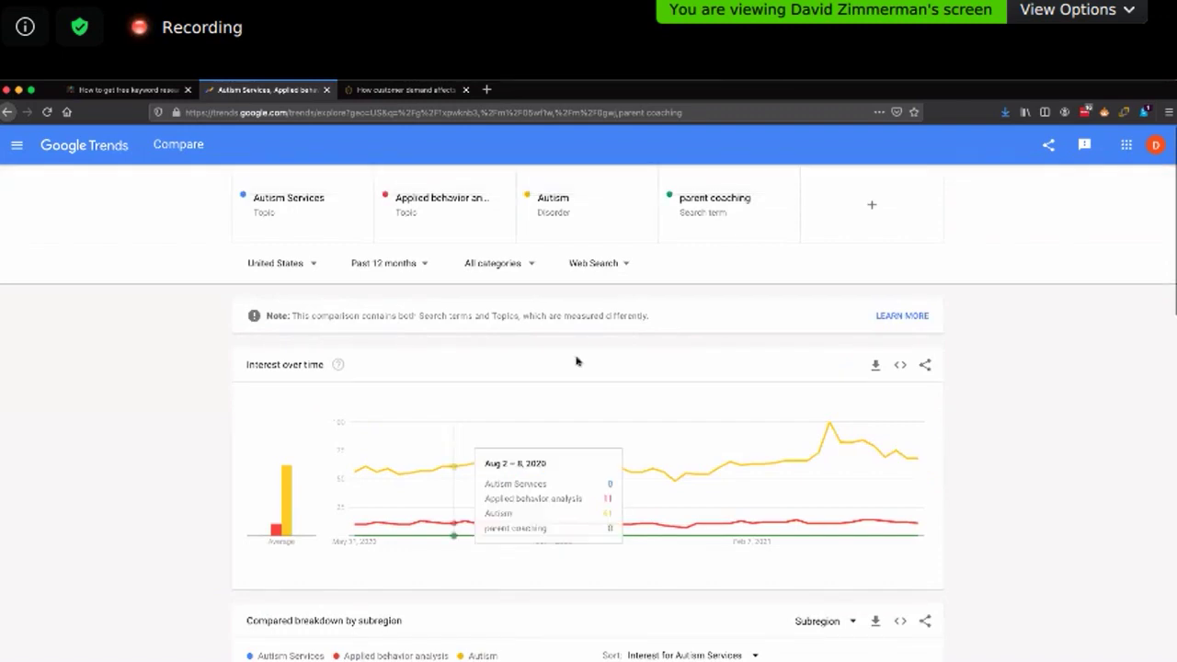
pyautogui.scroll(-3, 987, 591)
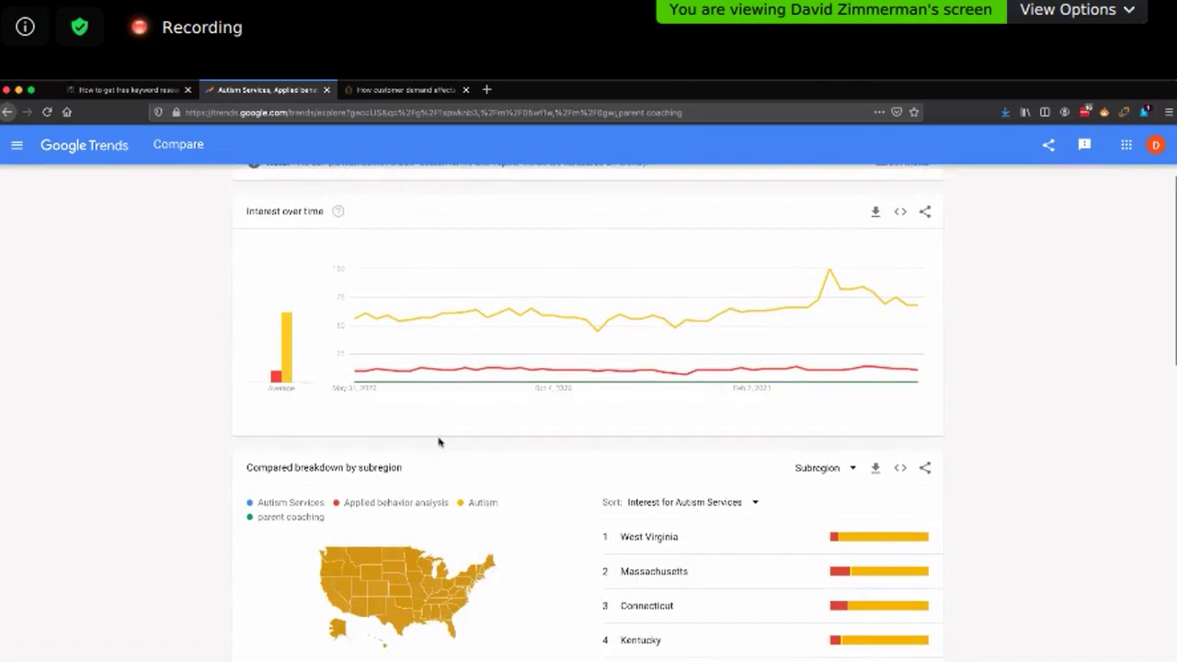
pyautogui.scroll(3, 441, 441)
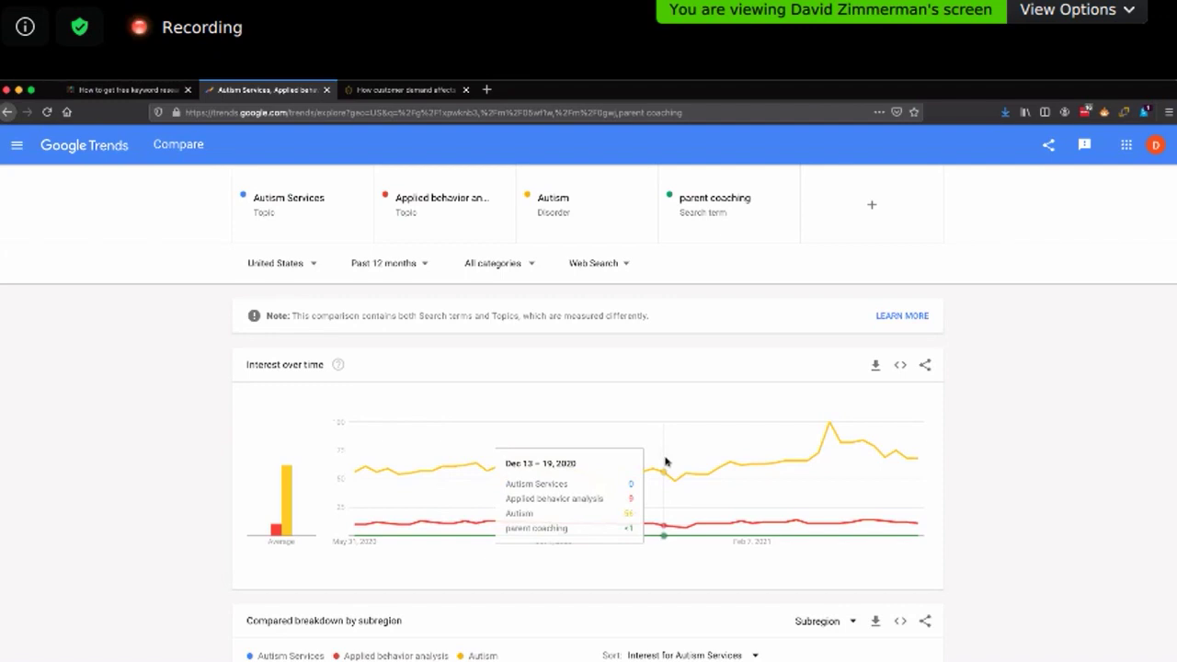
# - Remove the search term "parent coaching" from the comparison and try to remove the Autism Services topic as well
pyautogui.click(783, 205)
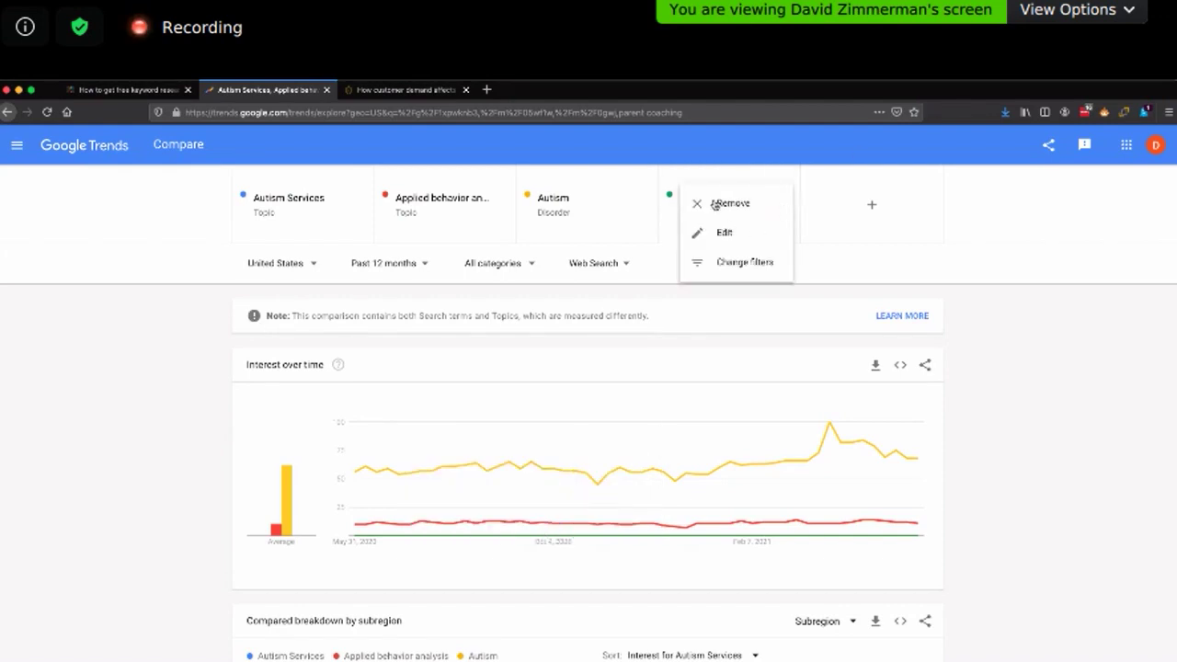
pyautogui.click(727, 202)
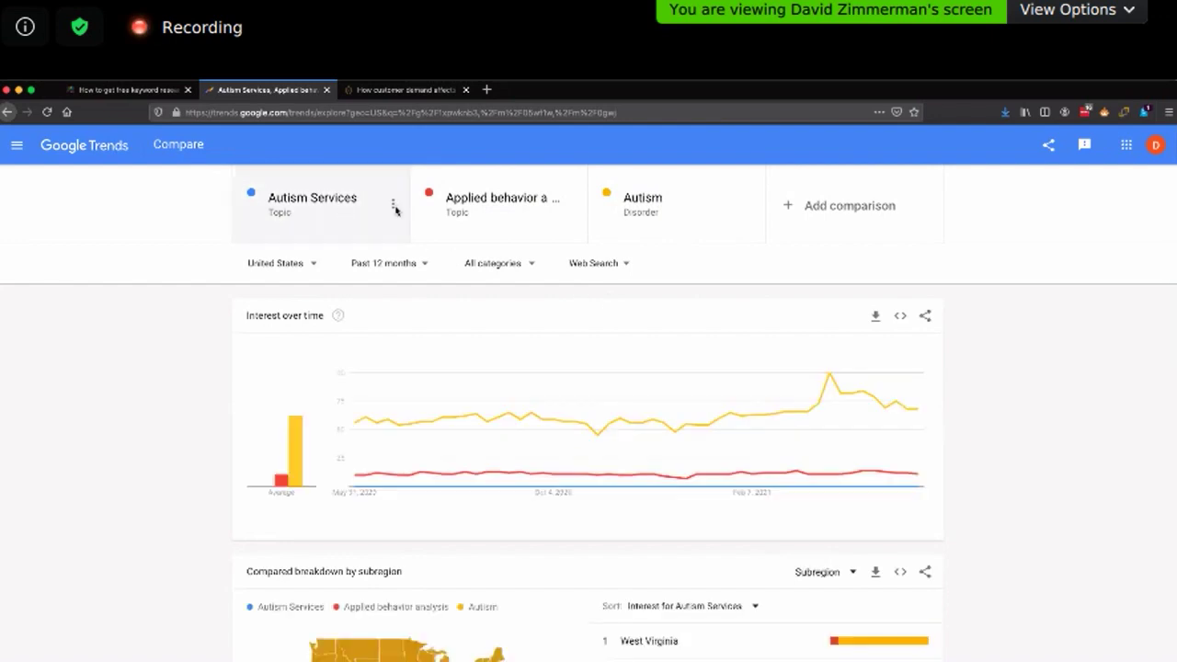
pyautogui.click(395, 208)
pyautogui.click(333, 204)
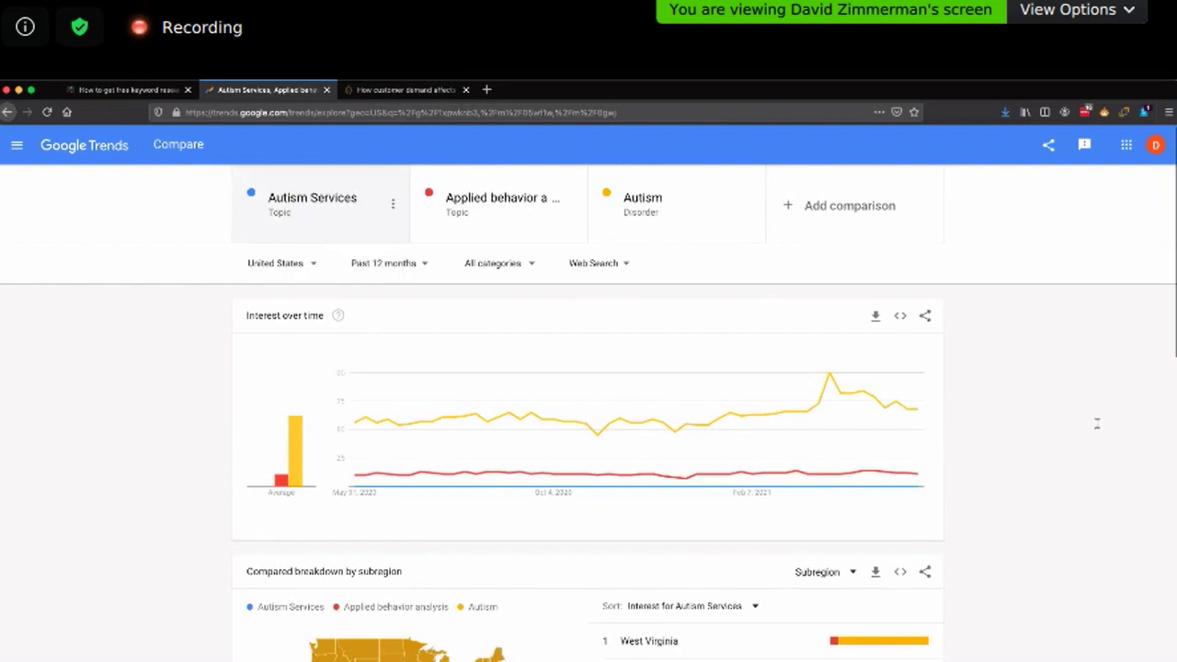